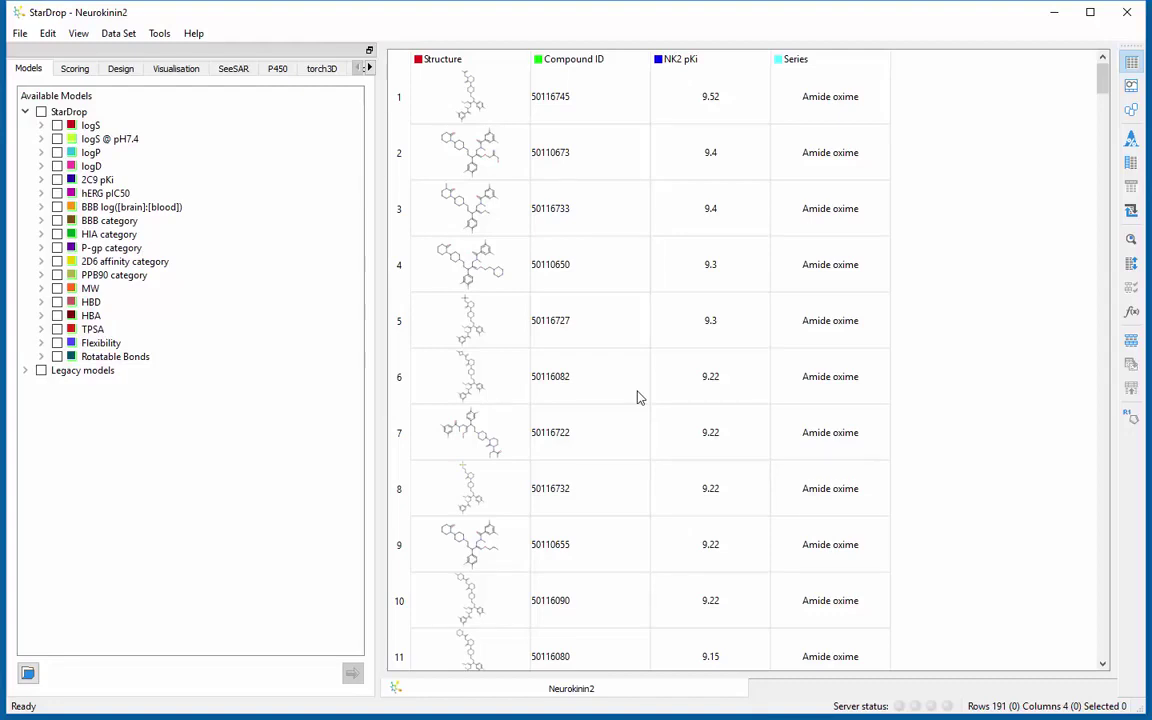
# - Create a 2D chemical space named "Neurokinin2 Space" from the Neurokinin2 data set, using visual clustering on chemical structure
pyautogui.click(200, 72)
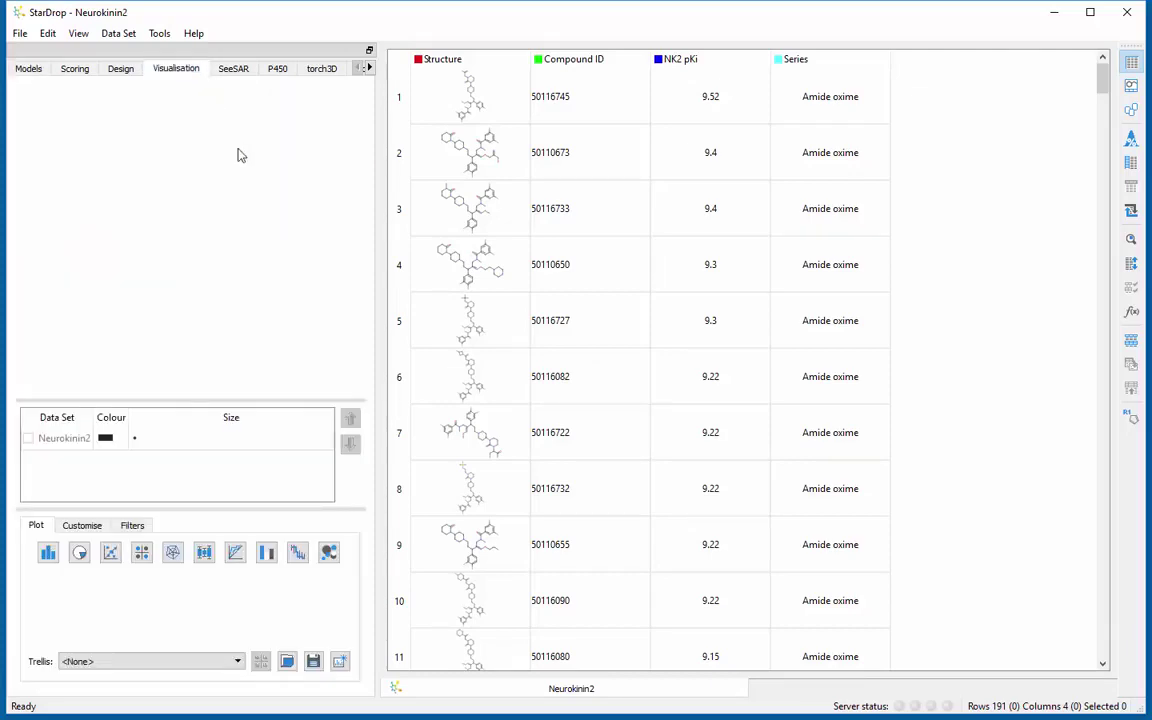
pyautogui.click(330, 553)
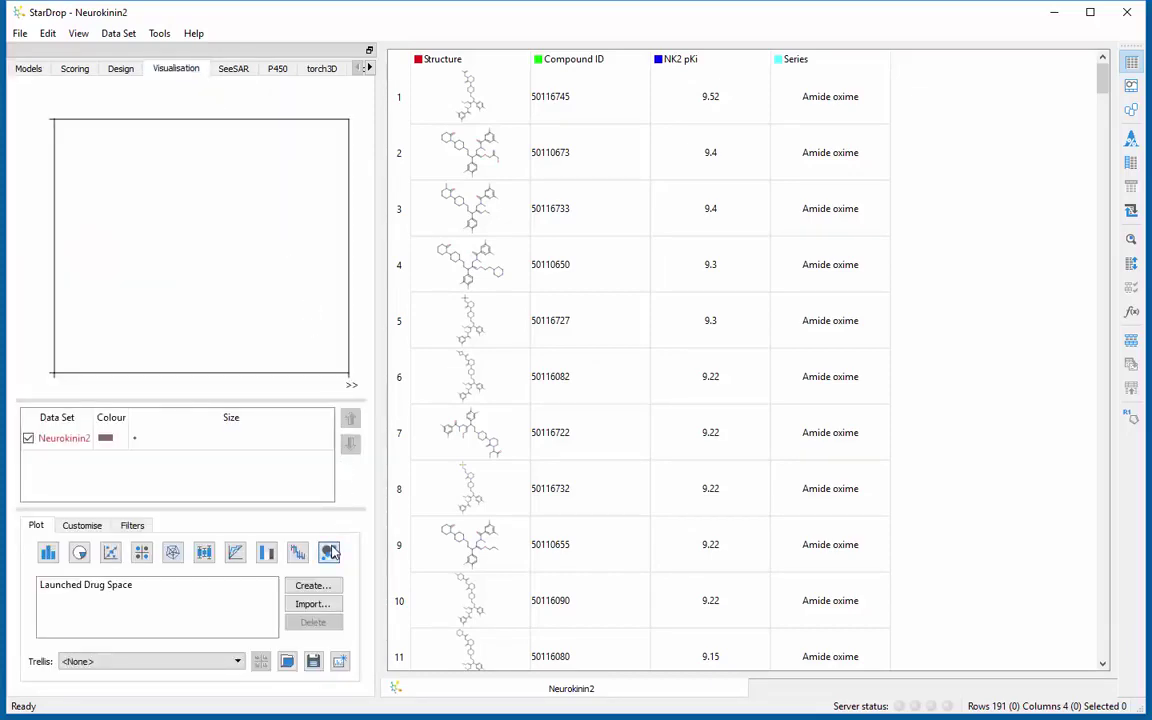
pyautogui.click(334, 590)
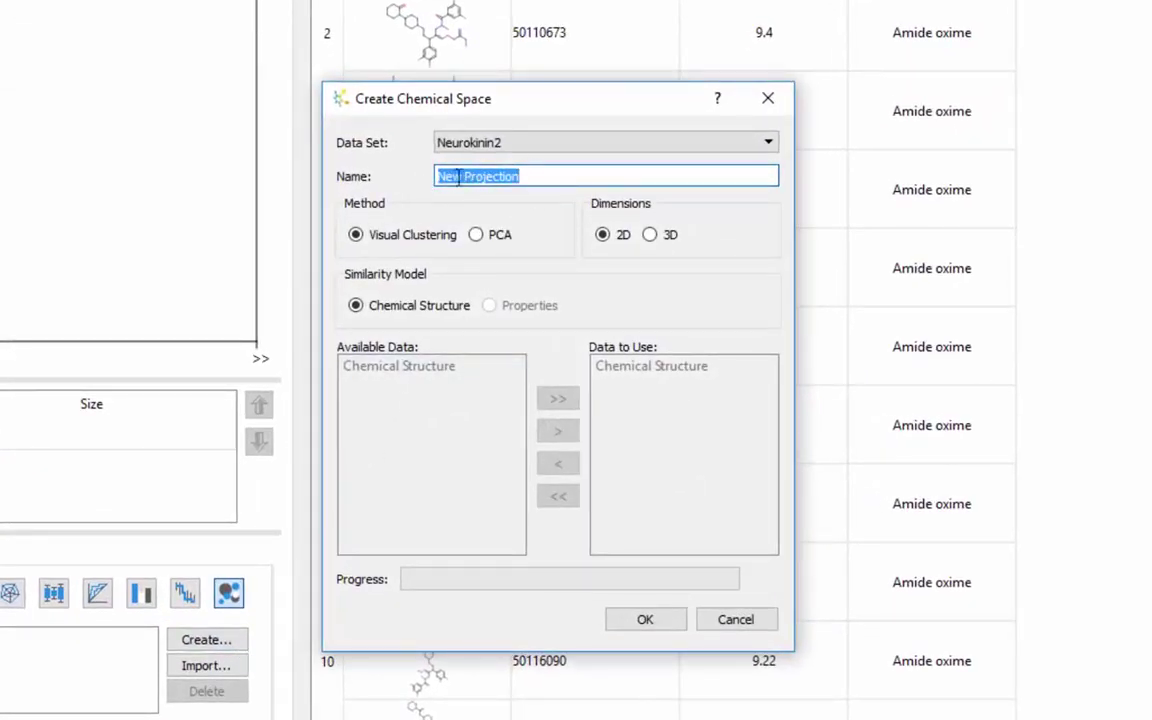
pyautogui.write('Neu')
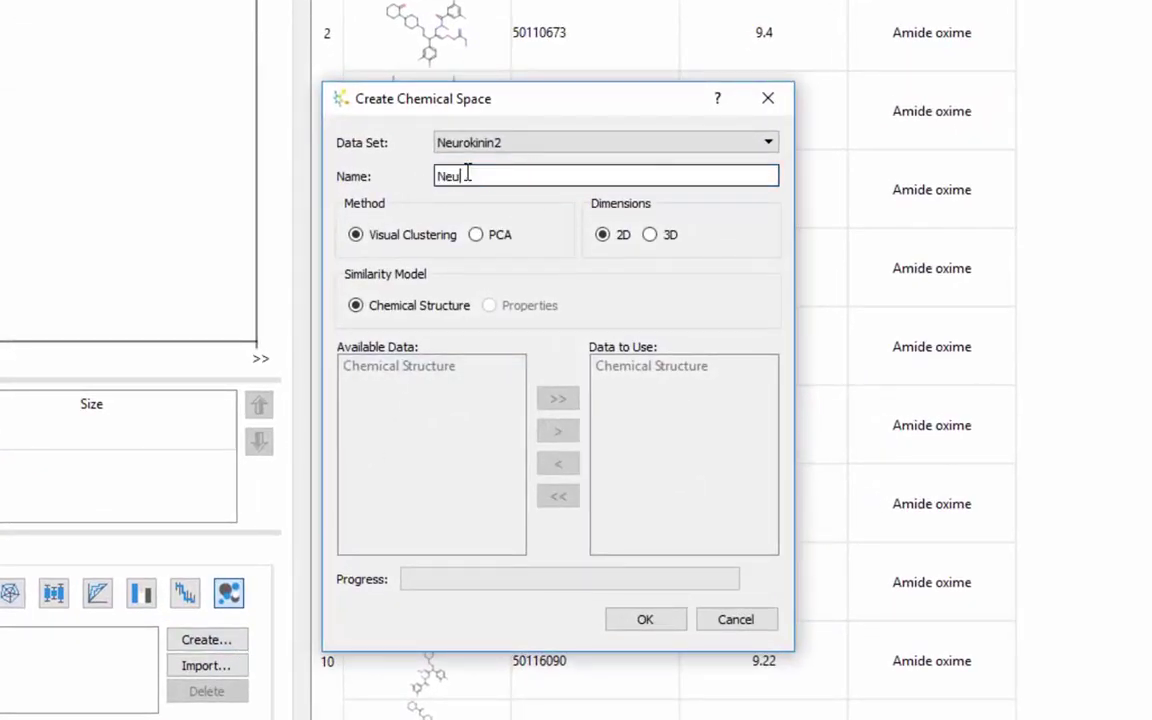
pyautogui.write('rokinin2 Space')
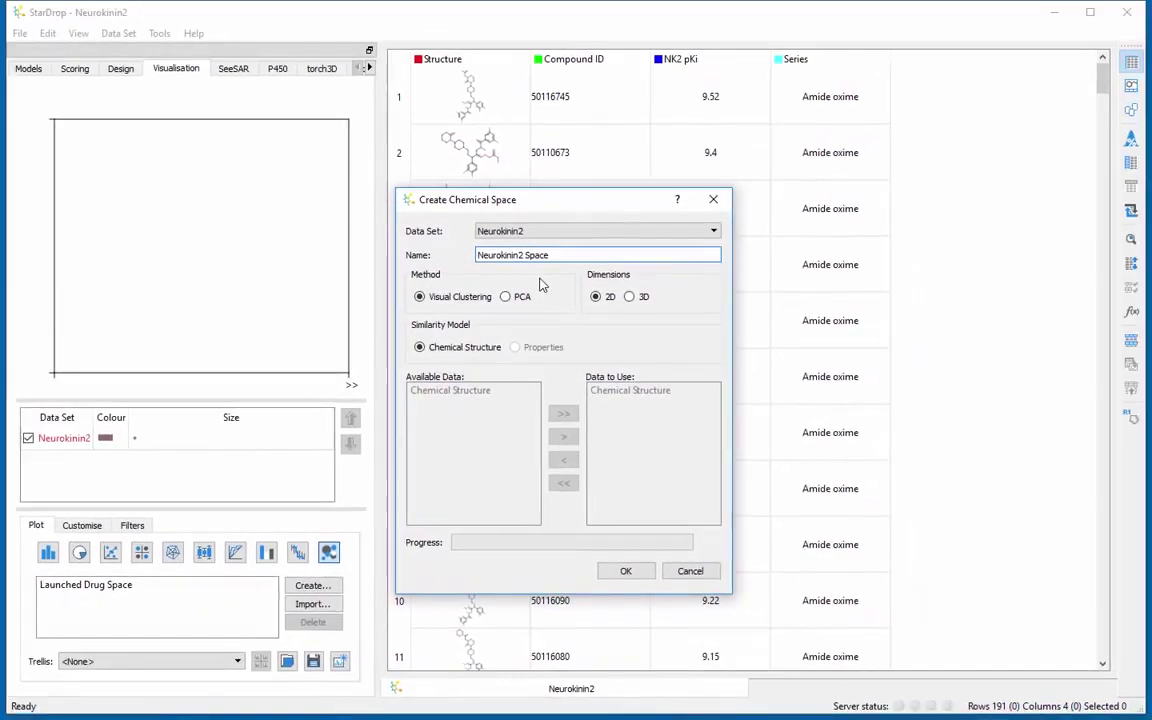
pyautogui.click(633, 578)
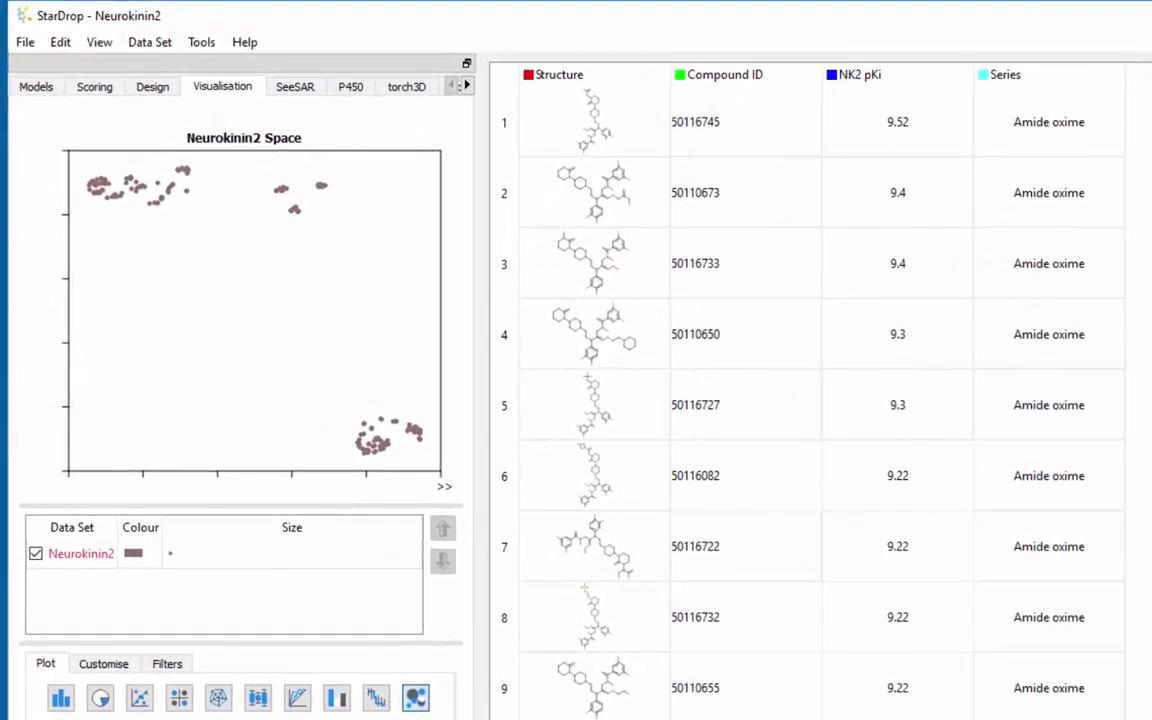
# - Inspect compound structures in the plot's lower cluster, and select rows 4 to 9 to locate them in the chemical space before clearing the selection
pyautogui.moveTo(416, 432)
pyautogui.moveTo(368, 452)
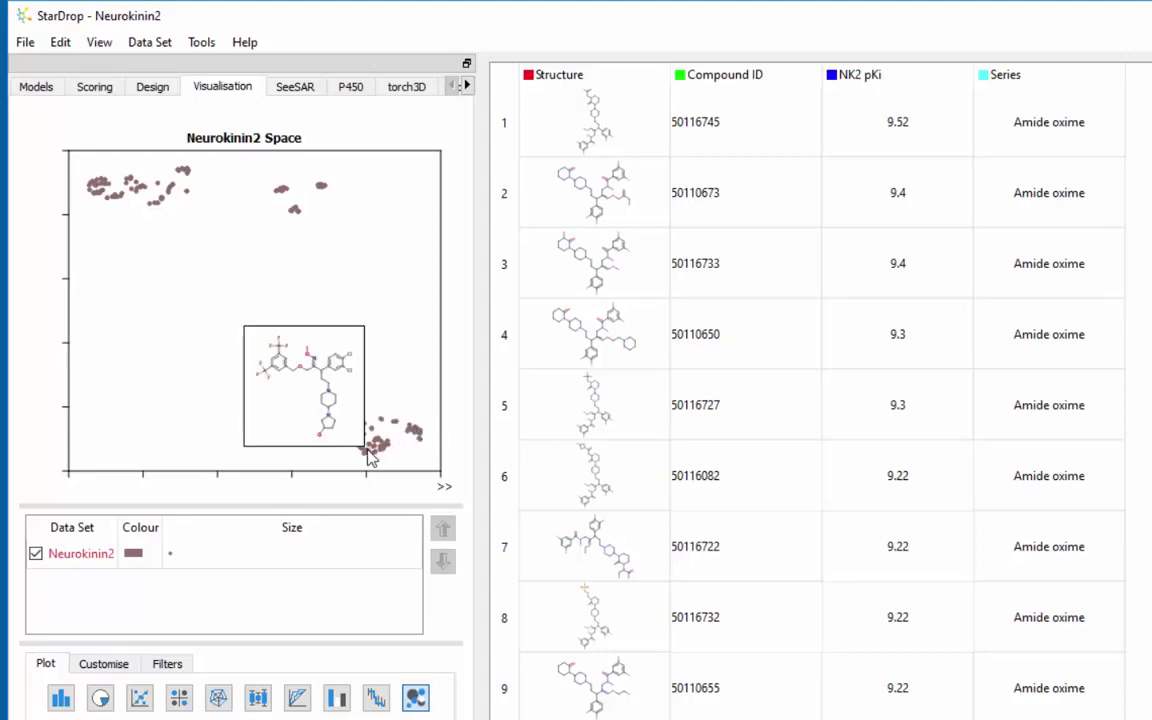
pyautogui.click(507, 361)
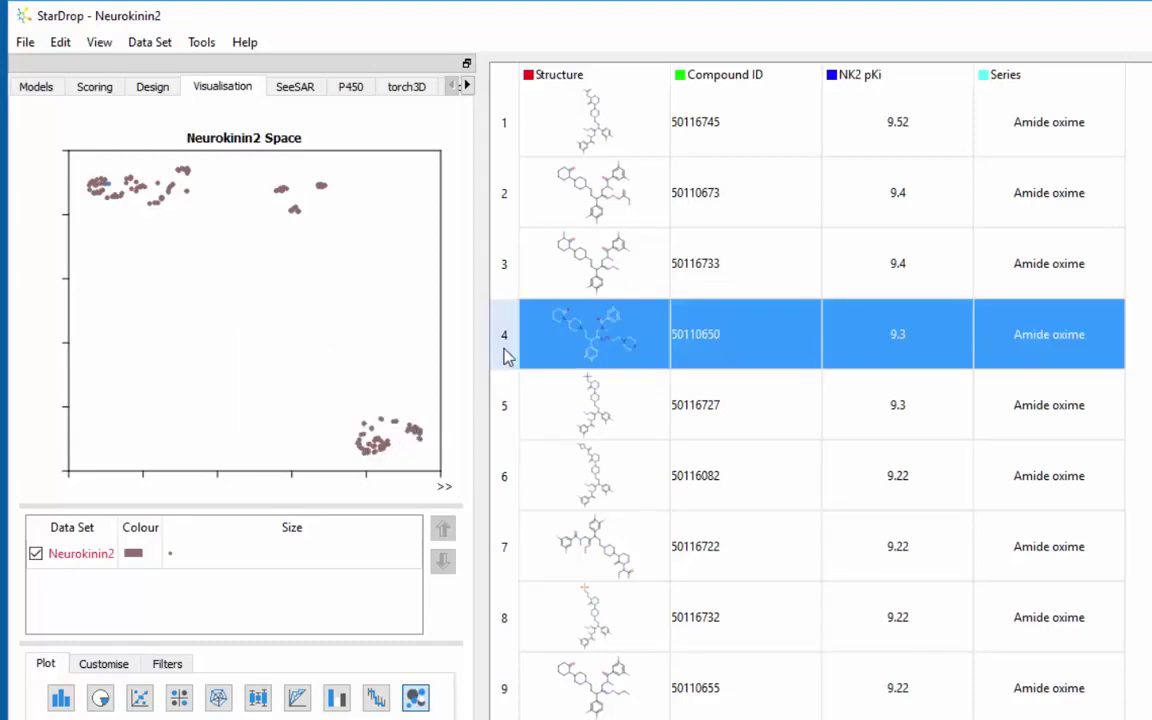
pyautogui.keyDown('shift'); pyautogui.click(507, 690); pyautogui.keyUp('shift')
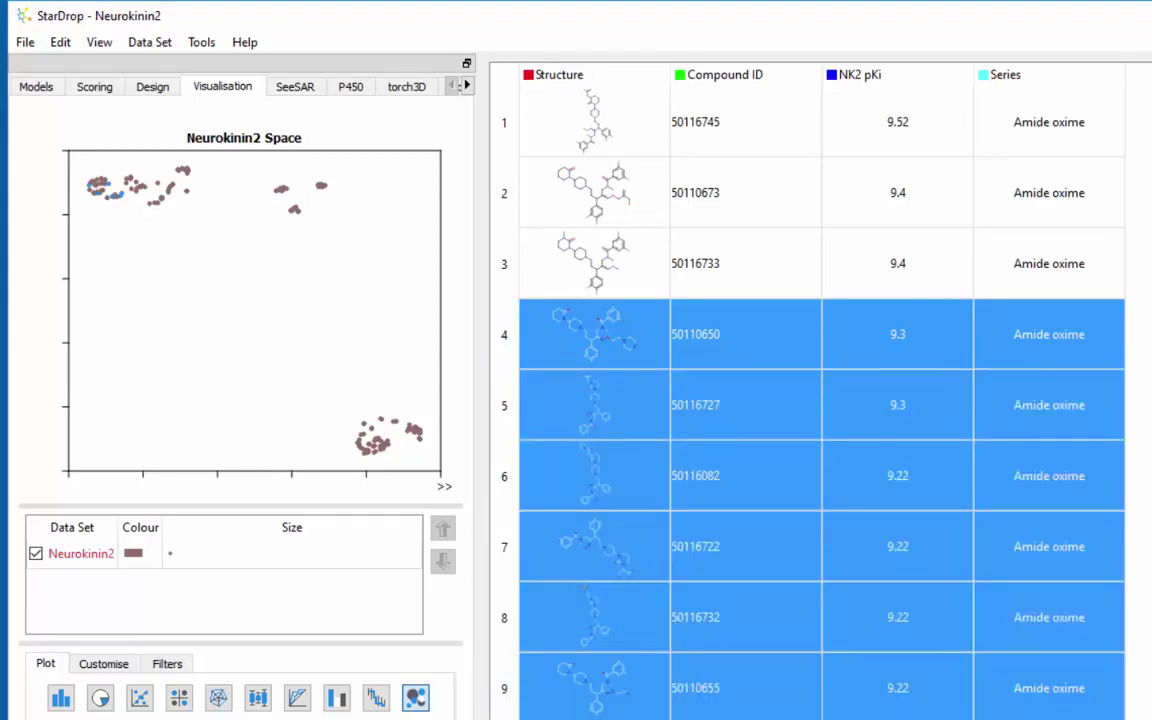
pyautogui.press('Escape')
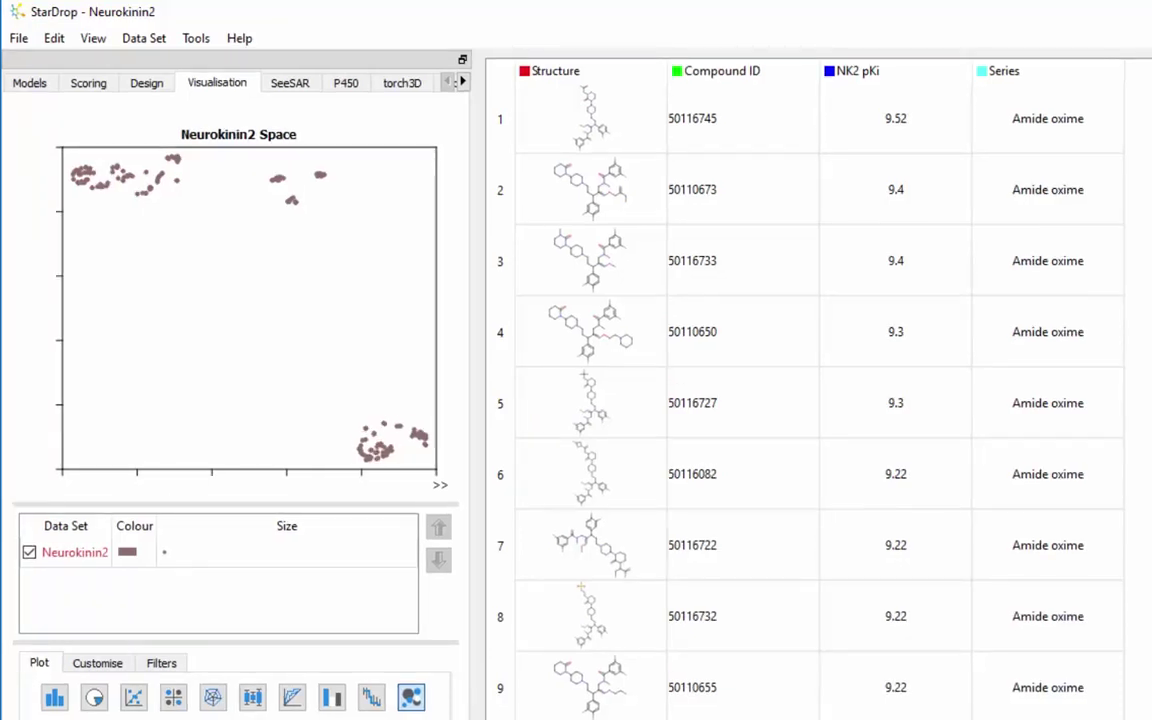
# - Colour the Neurokinin2 points in the chemical space plot by NK2 pKi, with high values yellow and low values red
pyautogui.click(120, 553)
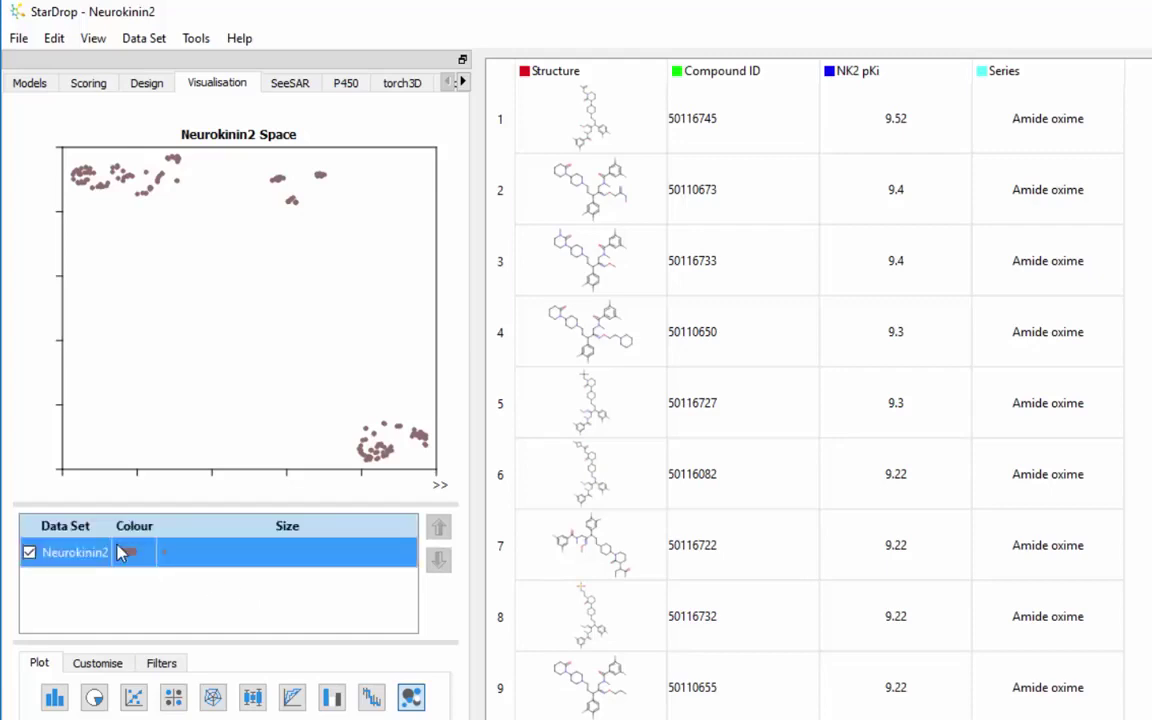
pyautogui.click(120, 553)
pyautogui.click(697, 356)
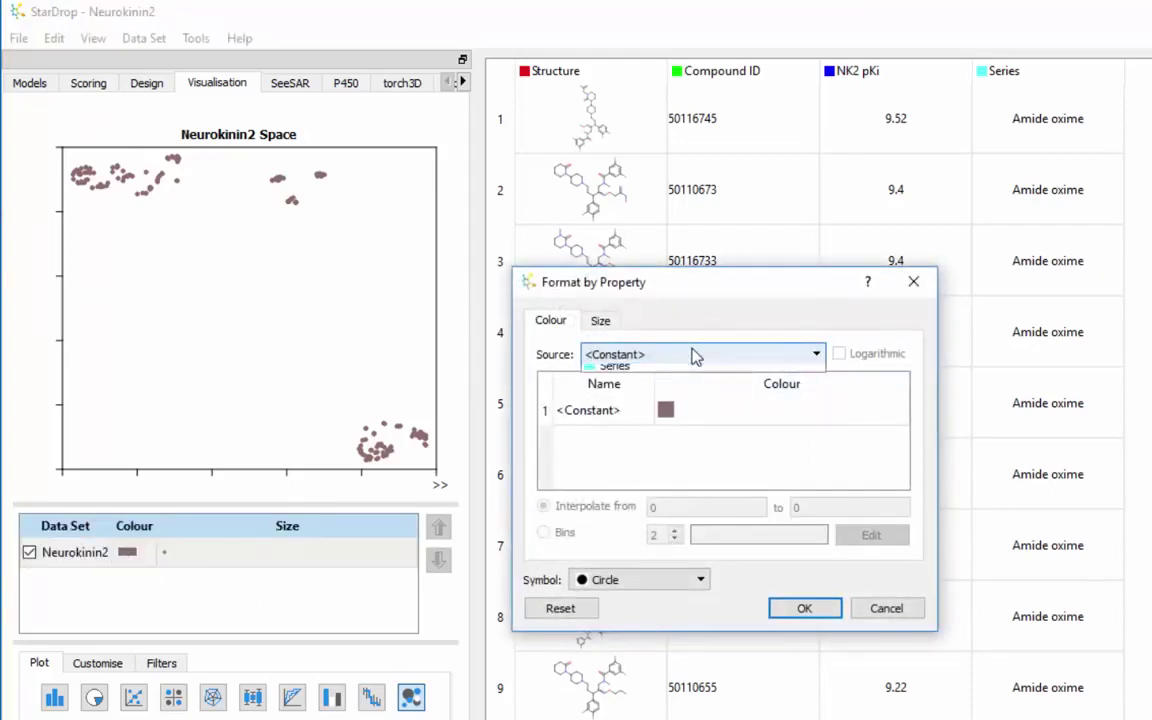
pyautogui.click(700, 389)
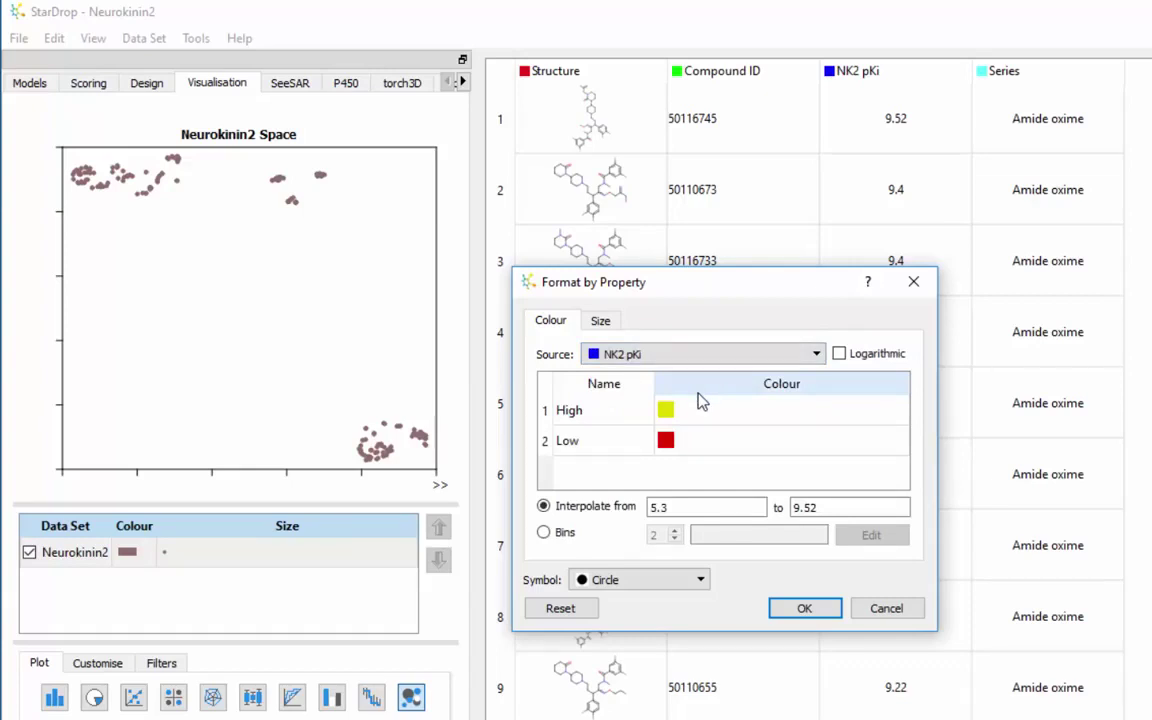
pyautogui.click(810, 610)
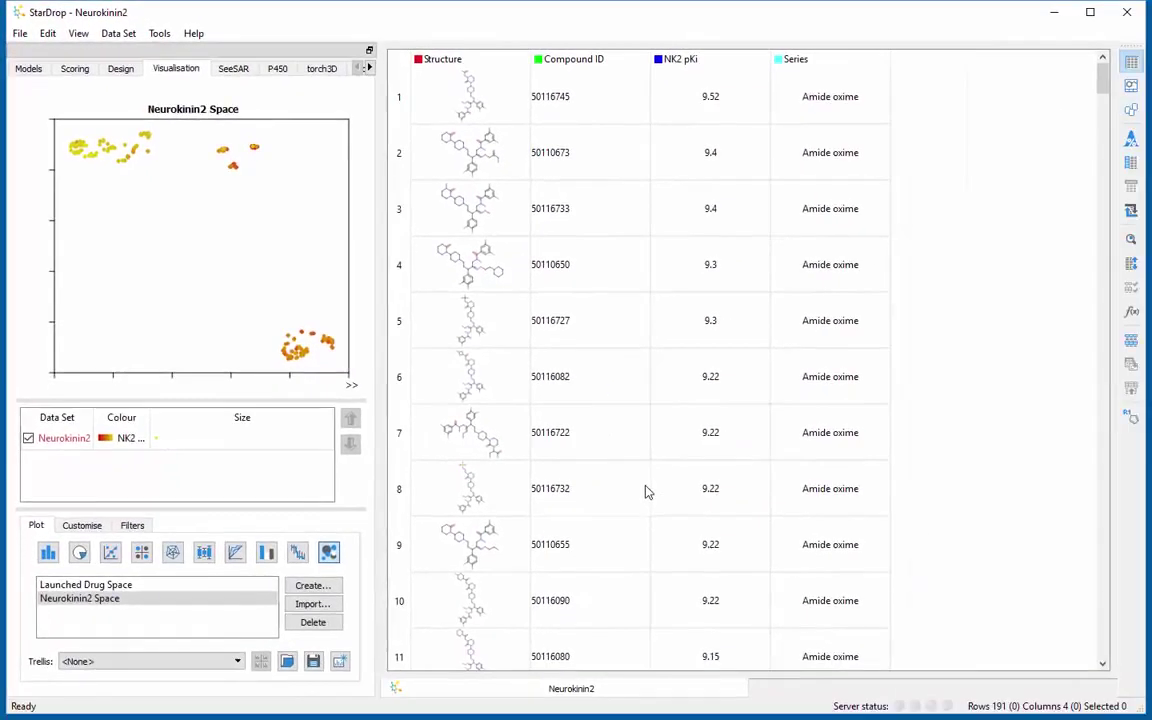
# - Open the Neurokinin2 Space plot in a separate, taller window and minimise that window
pyautogui.click(340, 661)
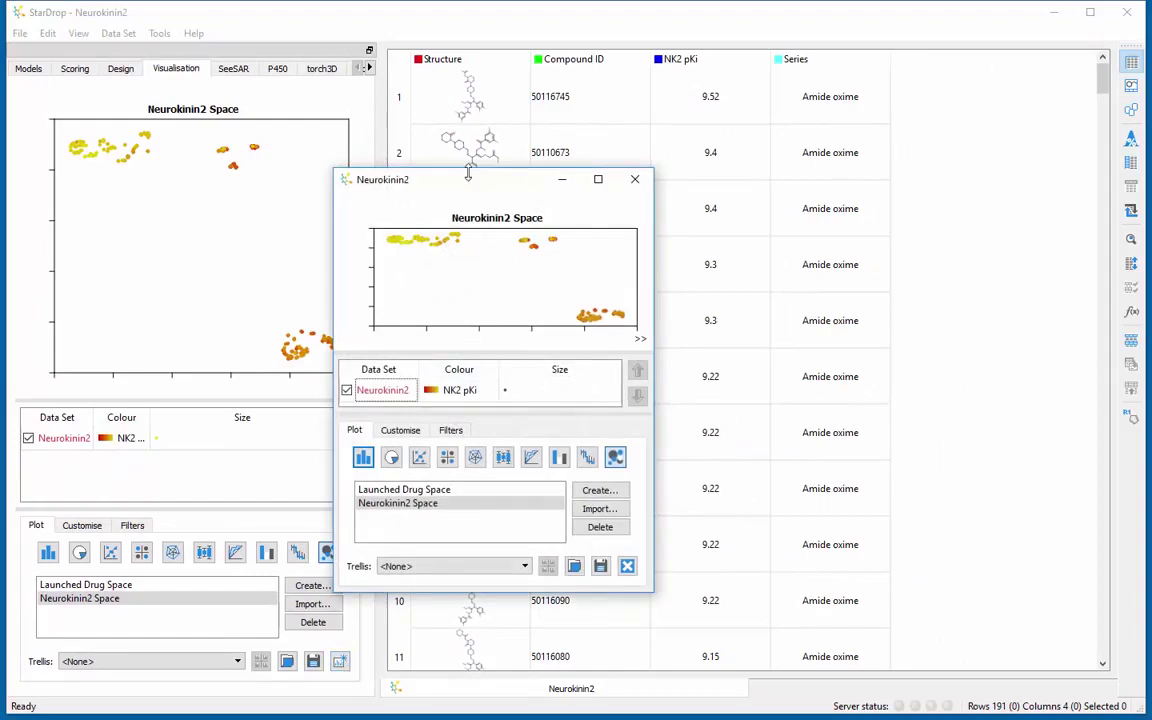
pyautogui.moveTo(424, 170); pyautogui.dragTo(466, 62)
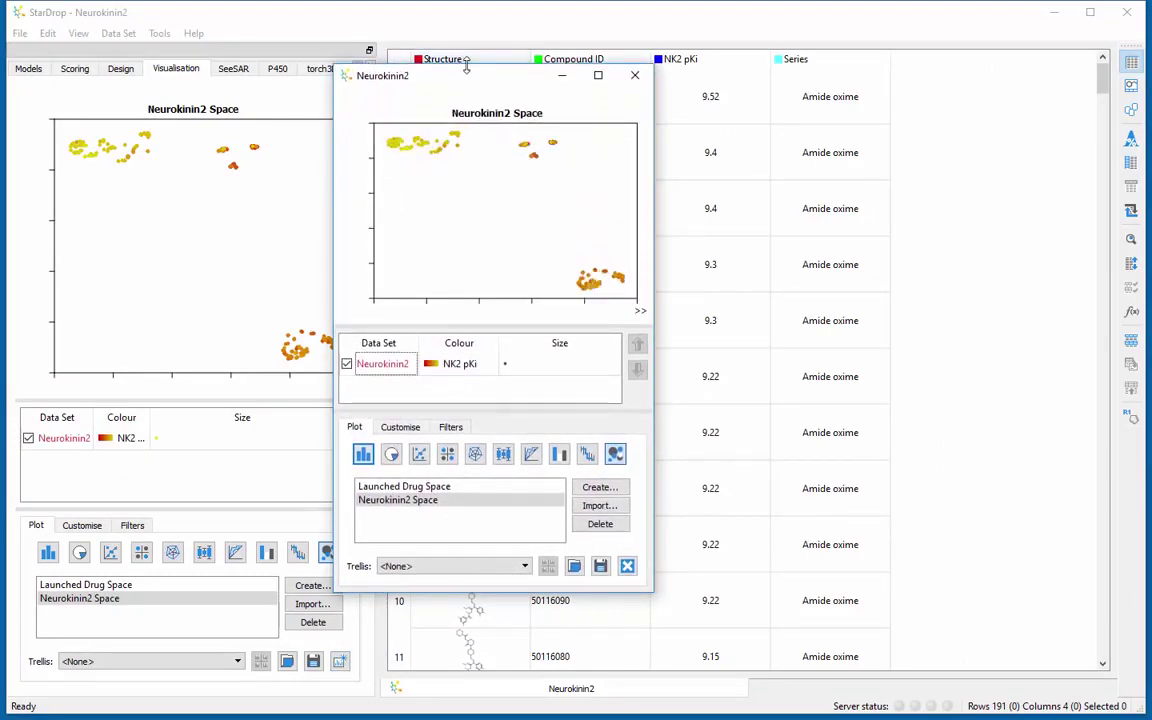
pyautogui.click(565, 79)
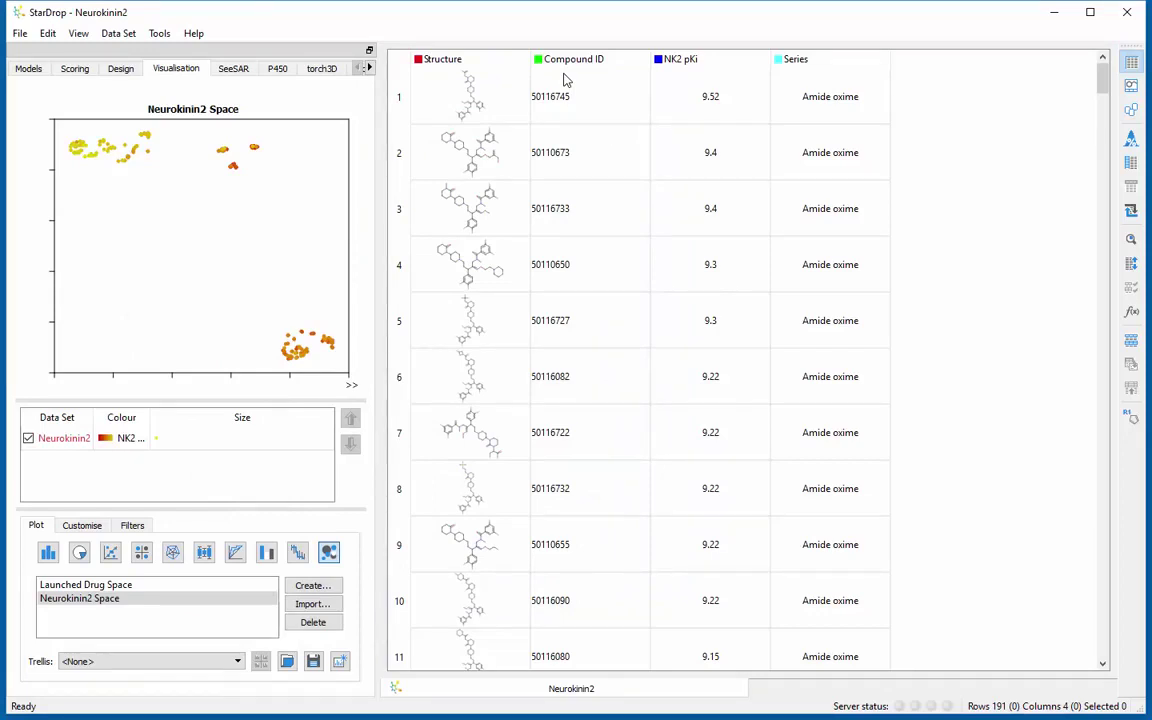
# - Run all the StarDrop models on the Neurokinin2 data set to add their predicted property columns
pyautogui.click(29, 69)
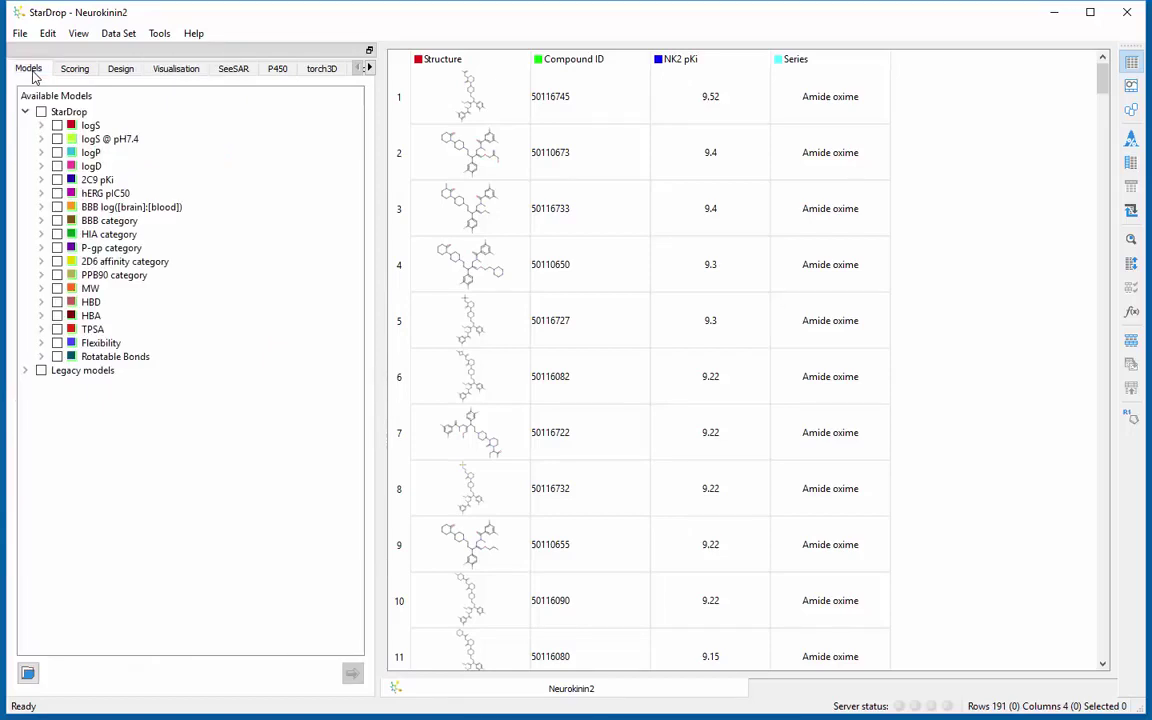
pyautogui.click(42, 112)
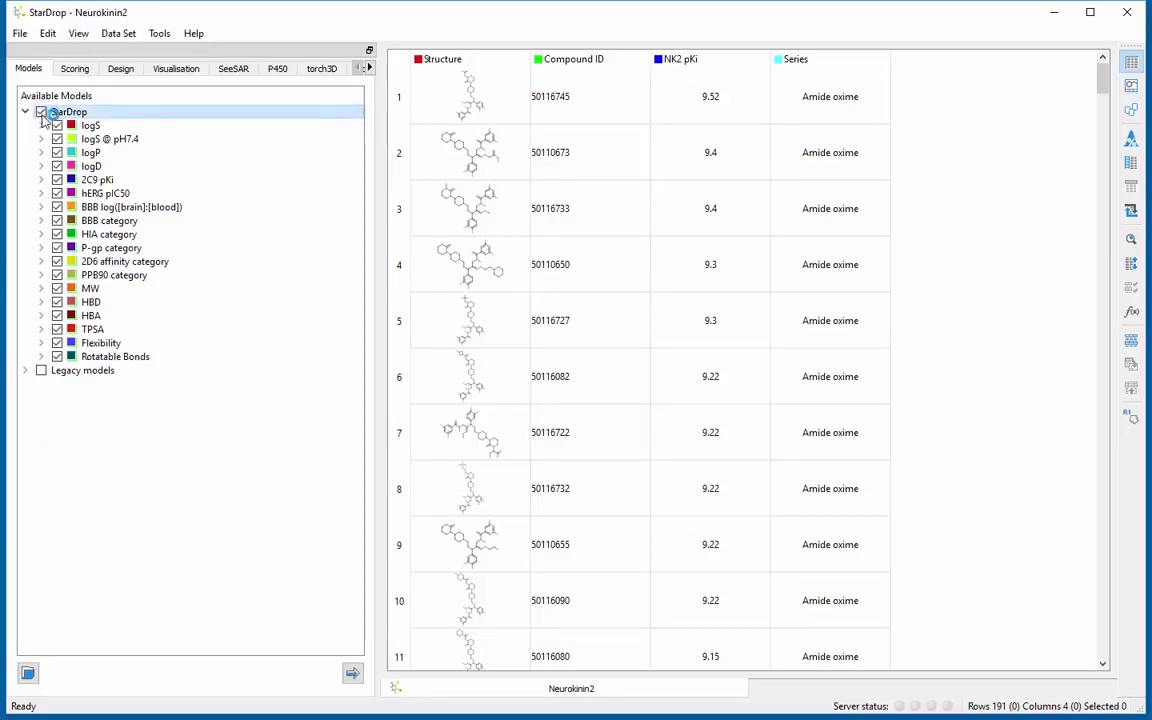
pyautogui.click(355, 672)
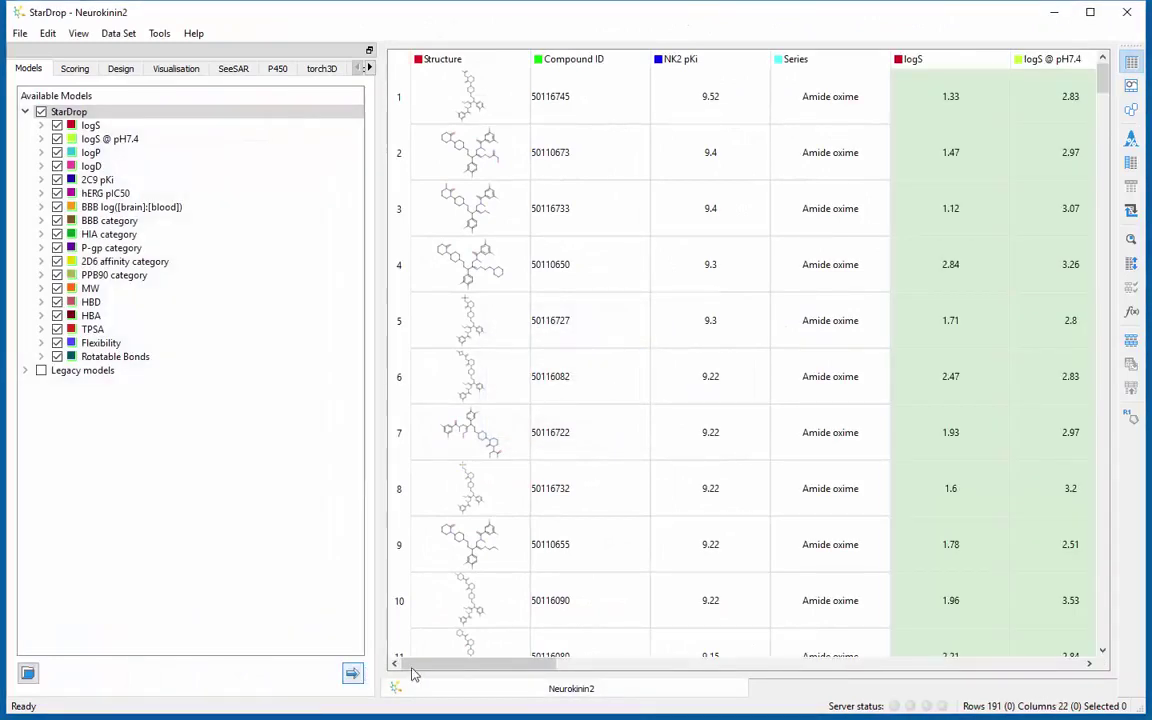
pyautogui.moveTo(457, 671); pyautogui.dragTo(419, 679)
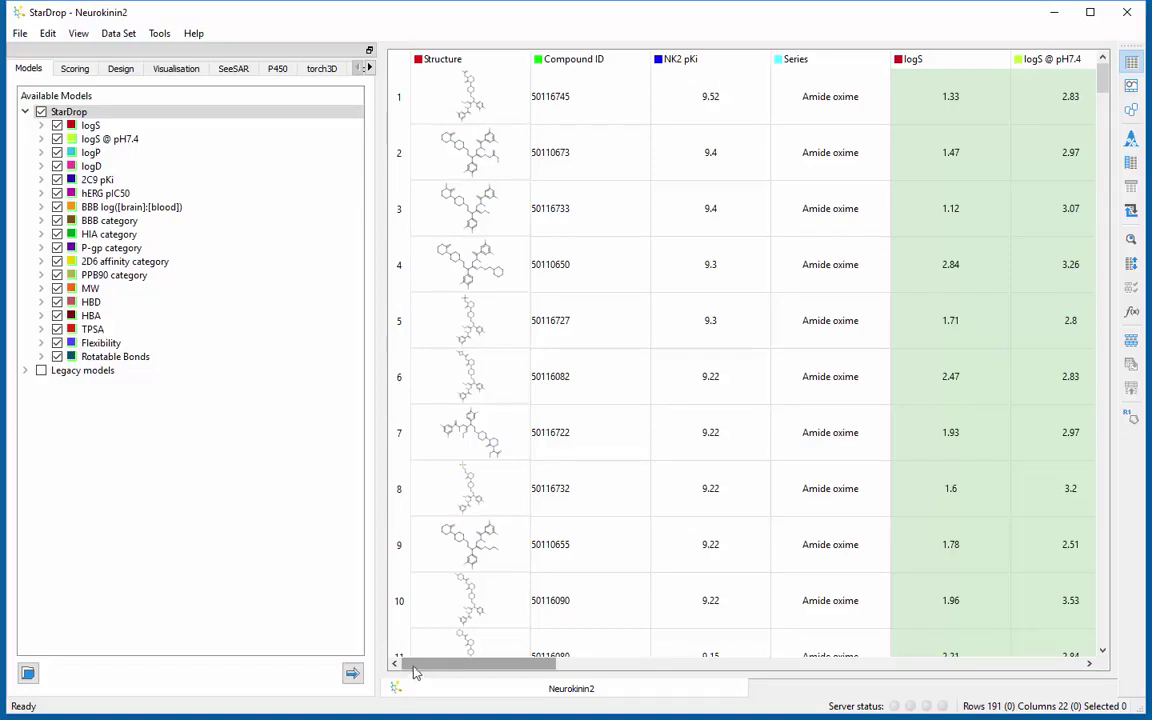
# - Score the compounds with the NK2 Project profile and sort the data set by that score in descending order
pyautogui.click(76, 69)
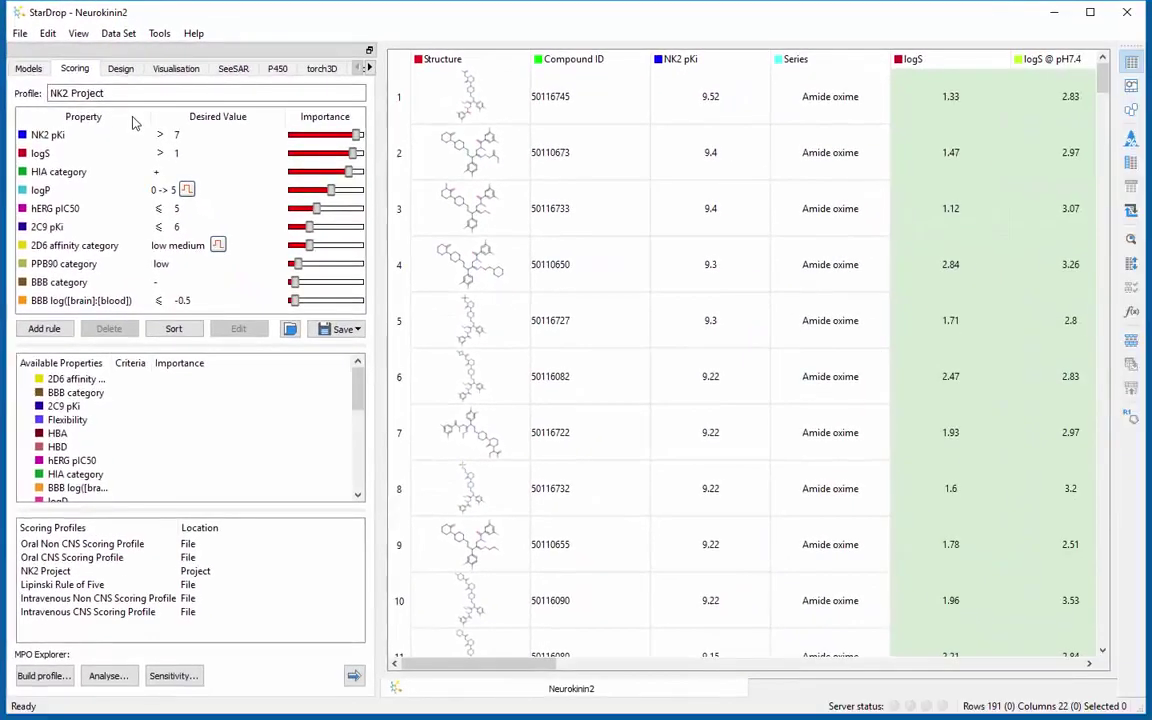
pyautogui.click(357, 676)
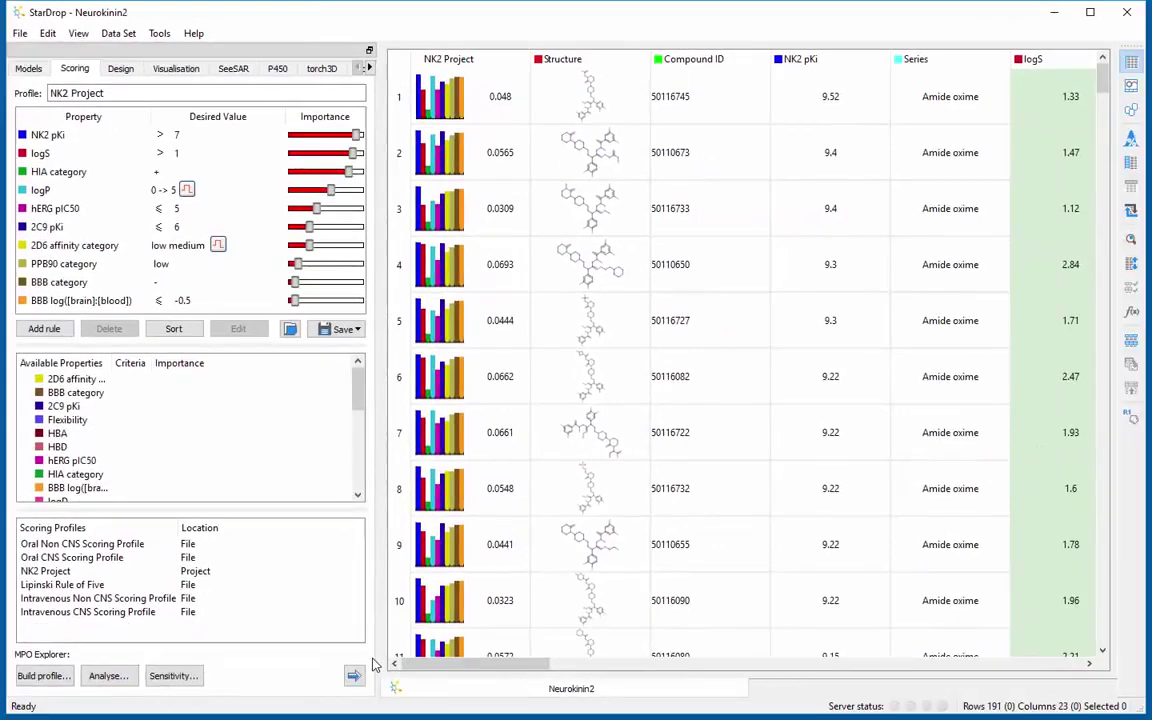
pyautogui.rightClick(497, 64)
pyautogui.moveTo(598, 134)
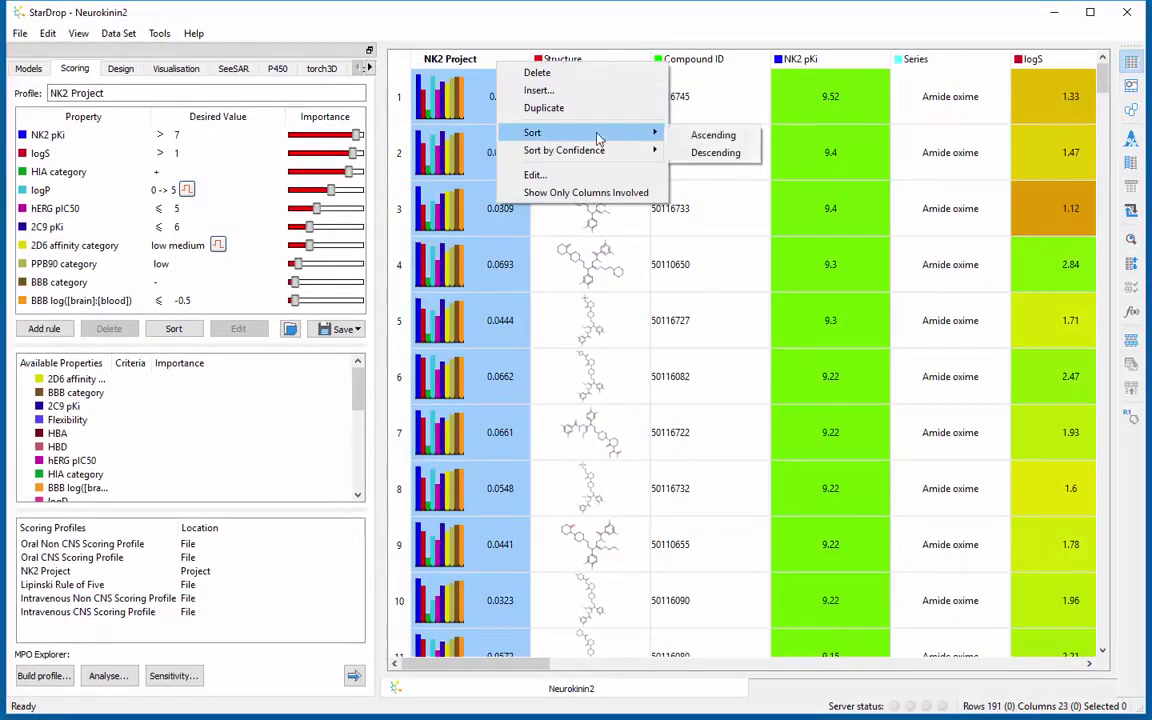
pyautogui.click(700, 151)
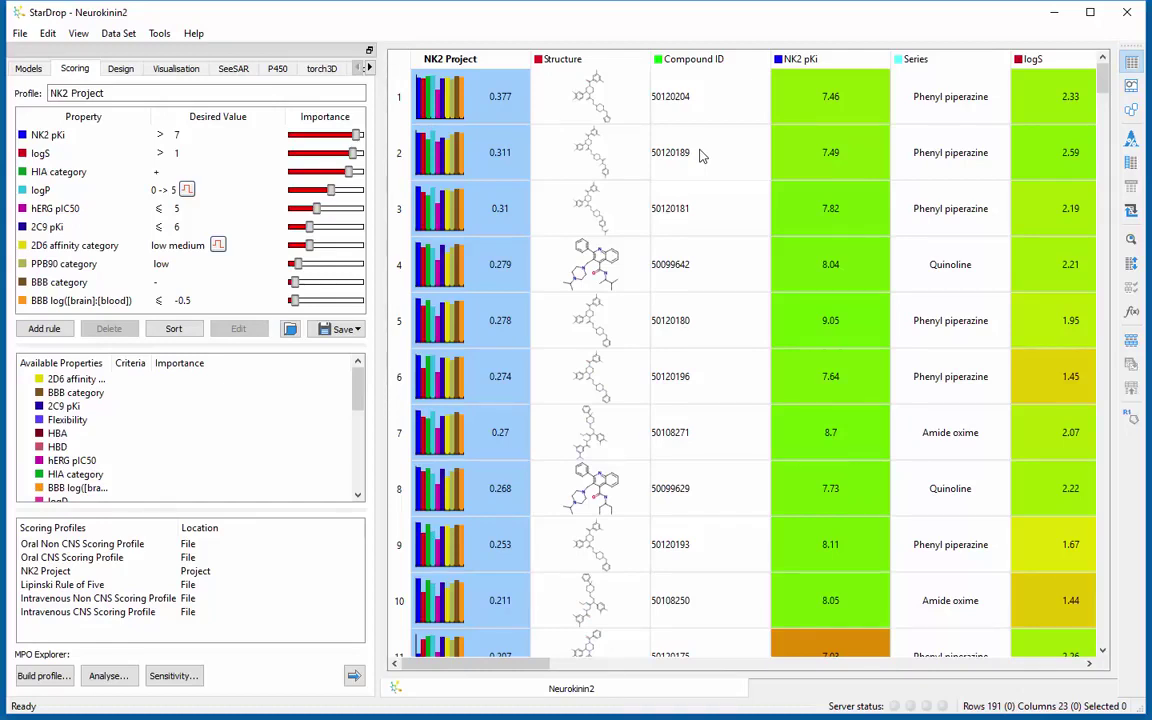
# - Show the data set as cards and lay them out in a grid that follows the sorted score order
pyautogui.click(1132, 110)
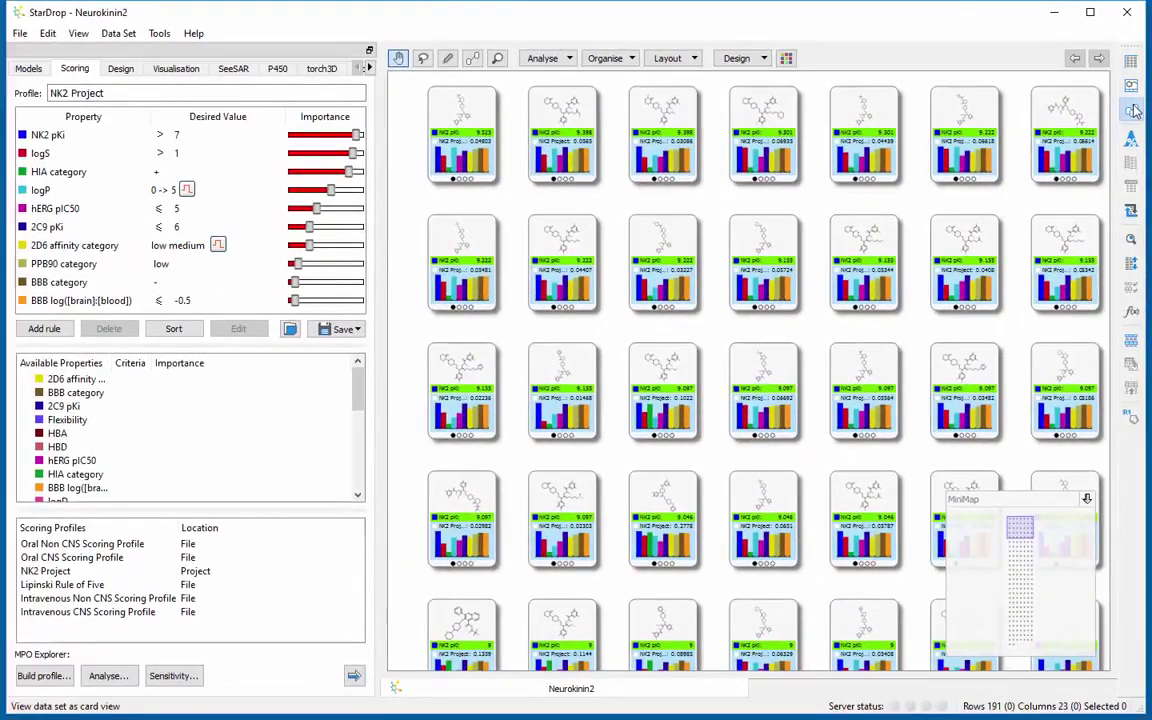
pyautogui.click(696, 59)
pyautogui.click(702, 80)
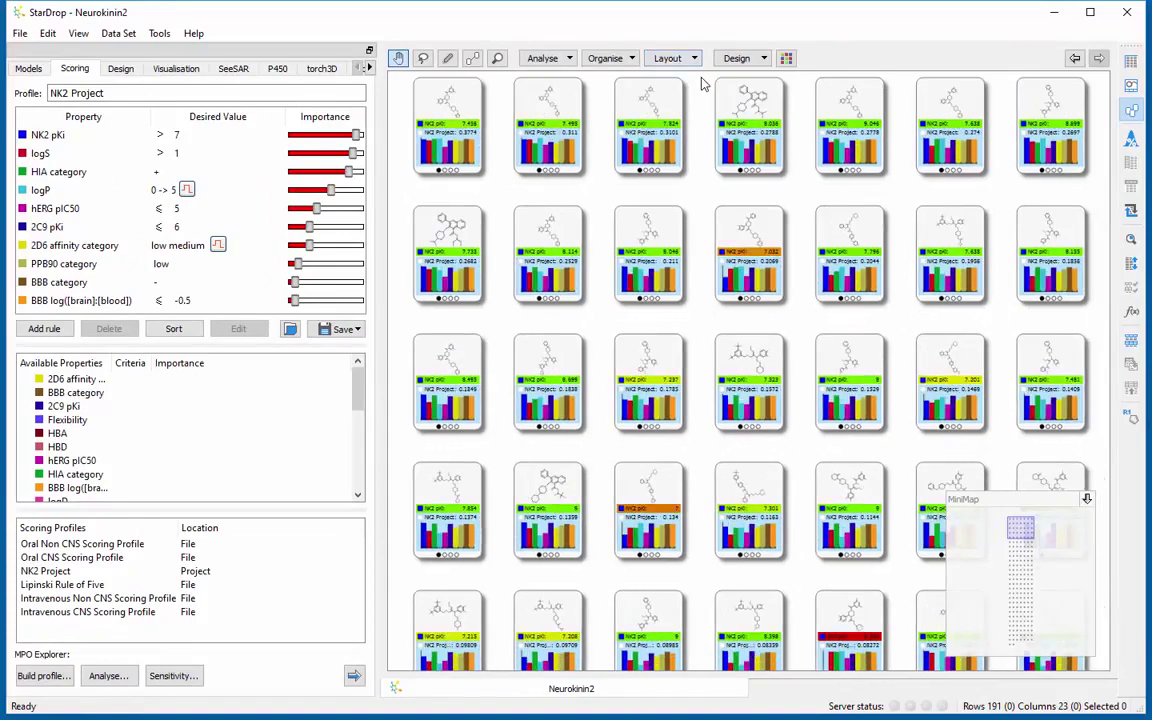
pyautogui.moveTo(699, 87); pyautogui.dragTo(747, 158)
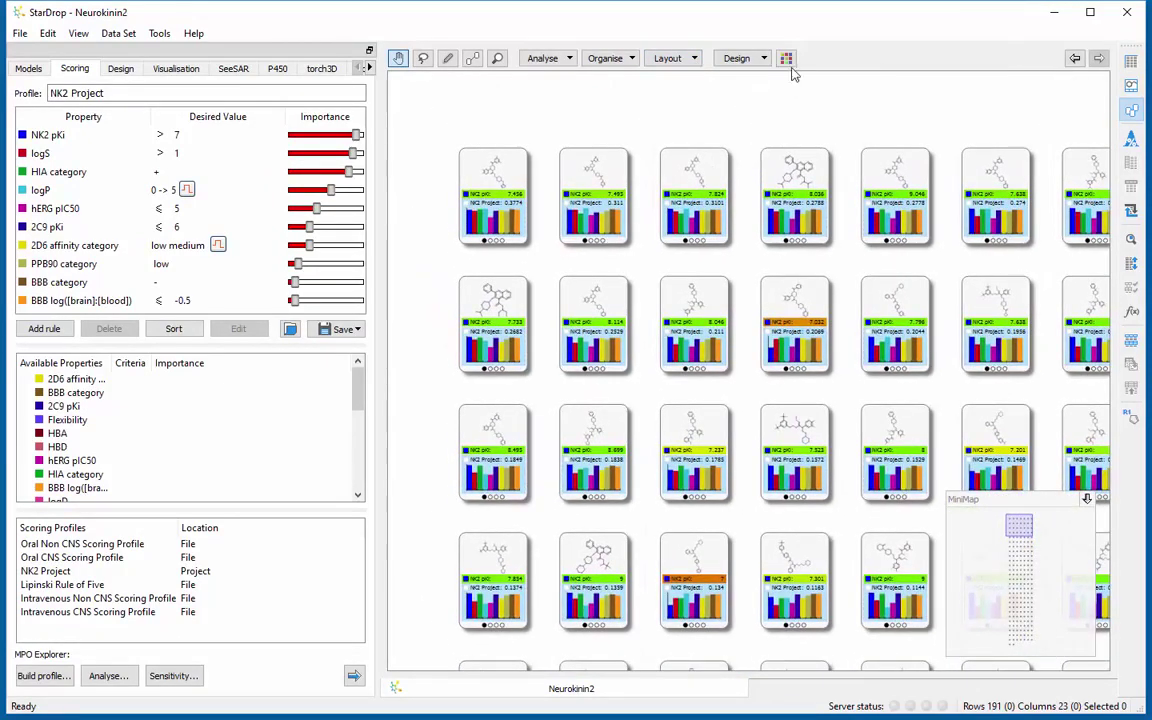
# - Colour the compound cards by NK2 pKi
pyautogui.click(788, 60)
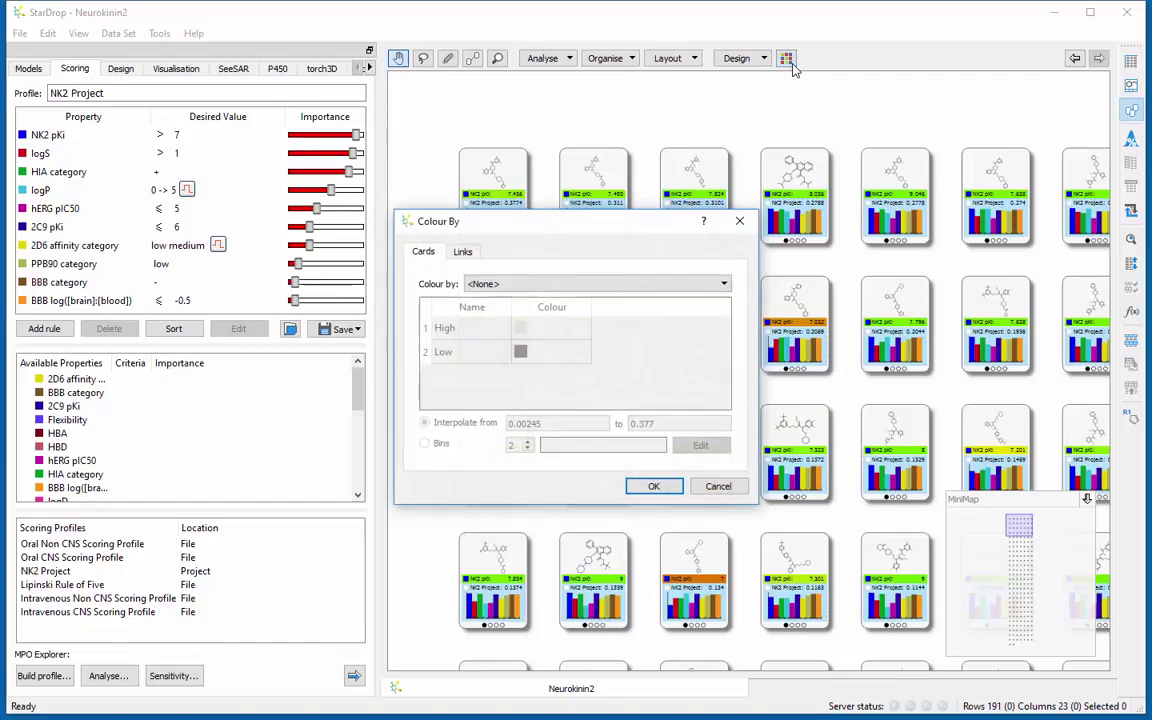
pyautogui.click(625, 284)
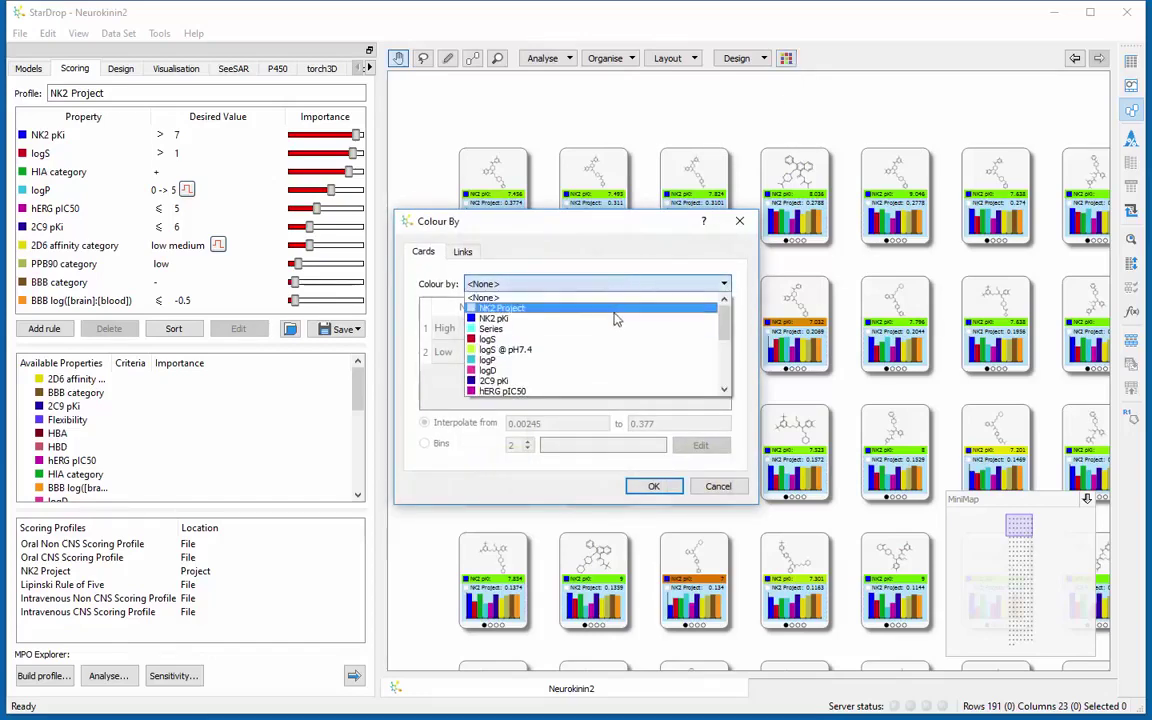
pyautogui.press('Escape')
pyautogui.press('Down')
pyautogui.click(653, 486)
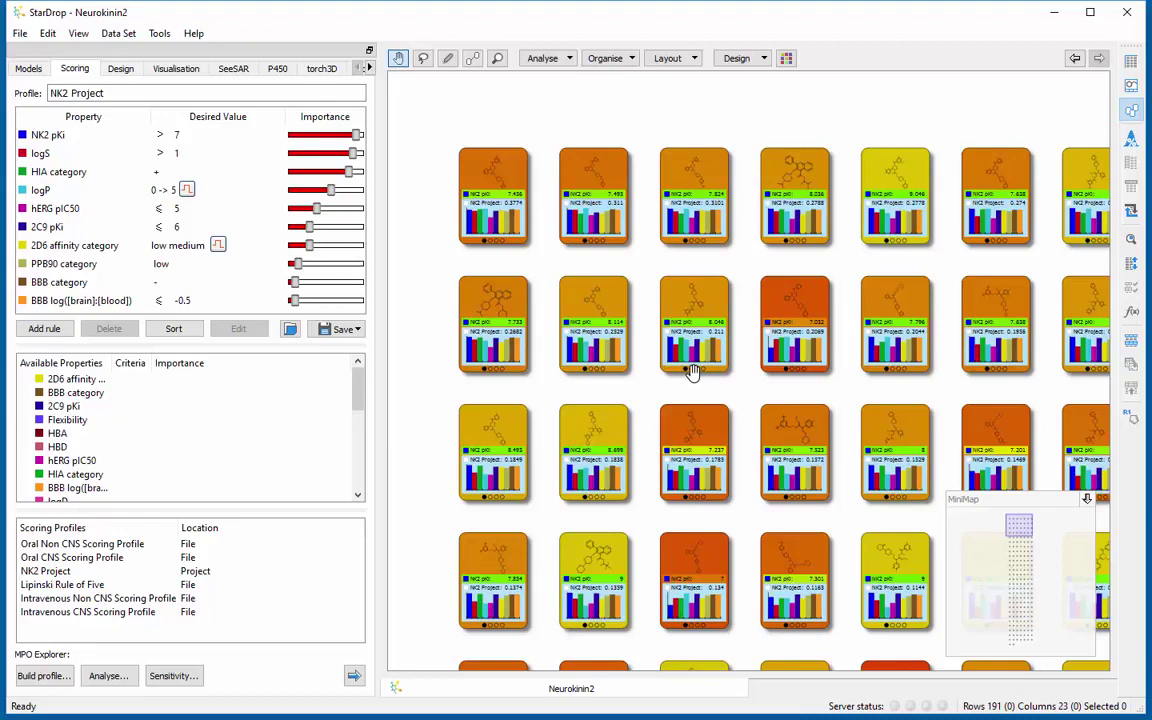
# - Place the first card (NK2 pKi 7.456) and the yellow top-row card (9.046) side by side above the grid for close comparison
pyautogui.moveTo(661, 149); pyautogui.dragTo(617, 234)
pyautogui.moveTo(500, 262); pyautogui.dragTo(661, 113)
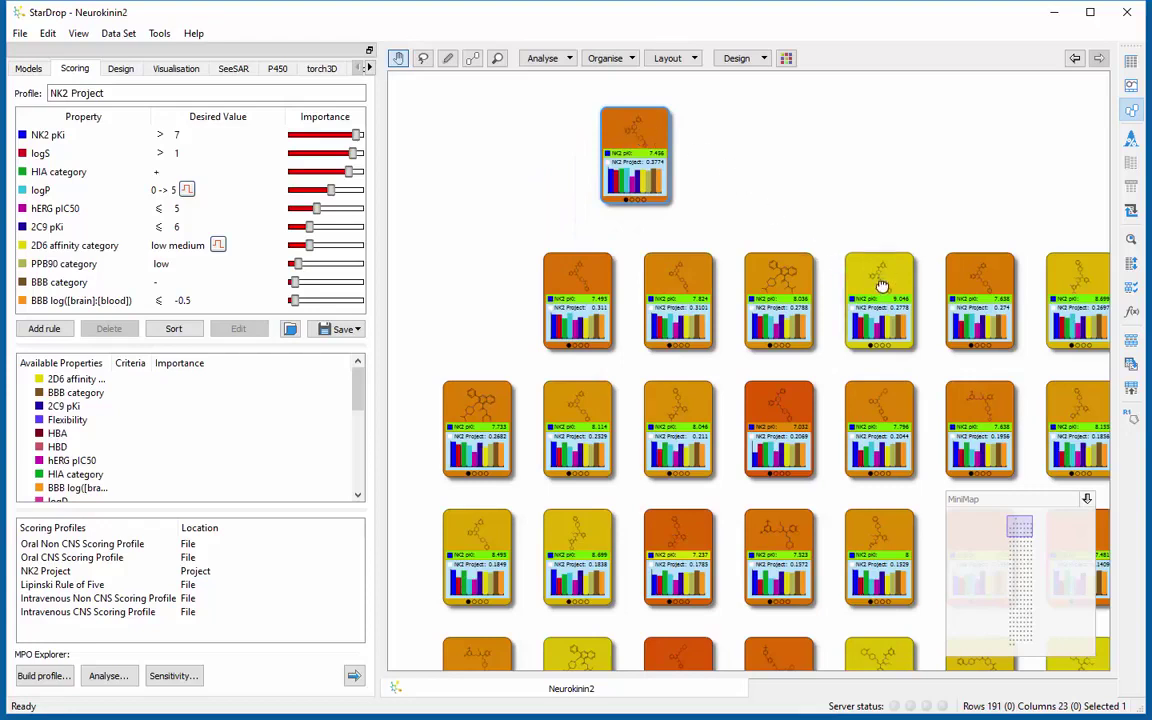
pyautogui.moveTo(882, 287); pyautogui.dragTo(730, 145)
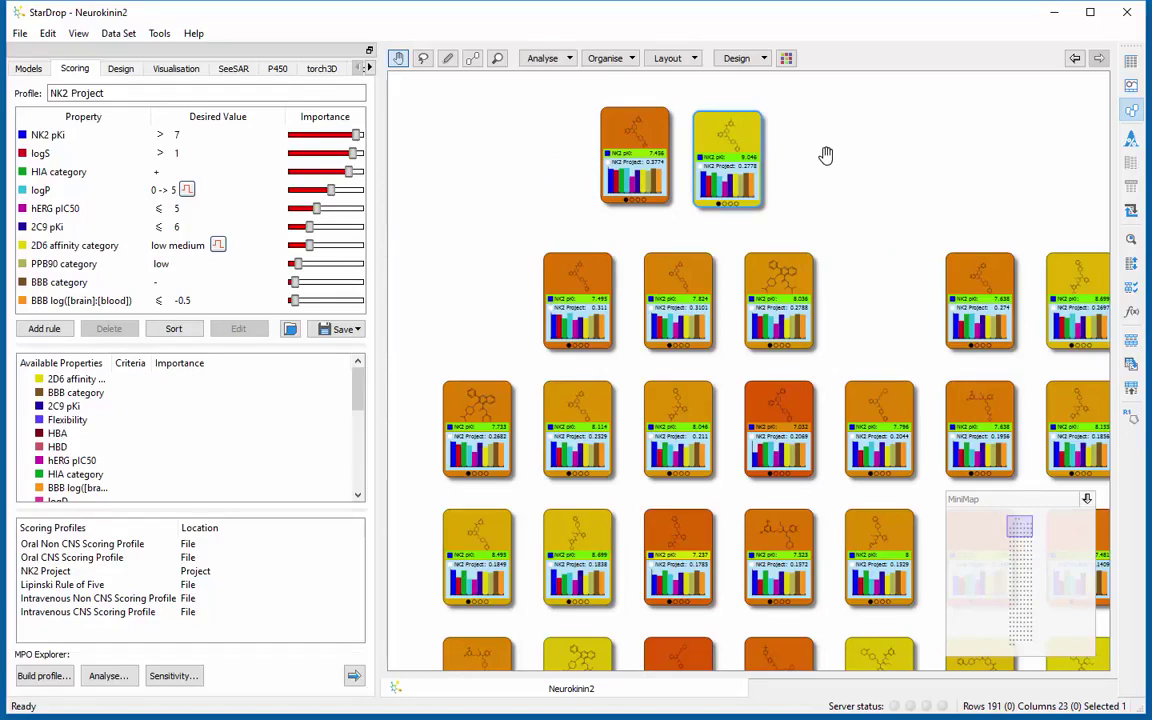
pyautogui.scroll(5, 887, 291)
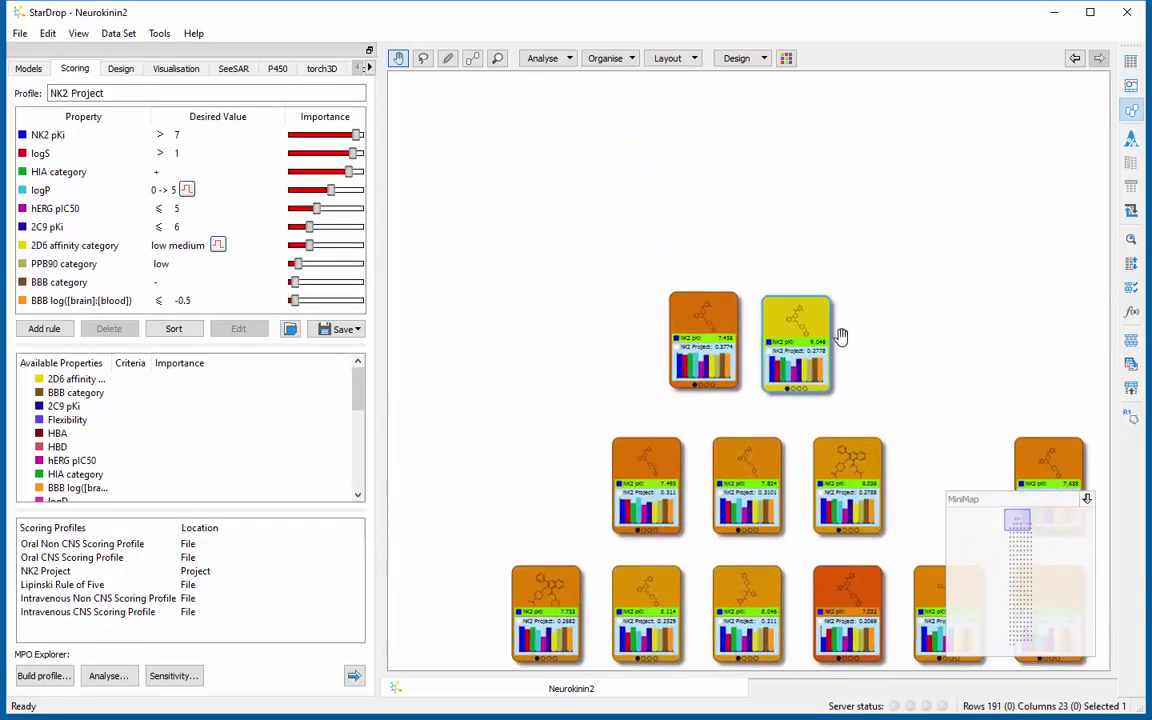
pyautogui.moveTo(842, 335); pyautogui.dragTo(991, 321)
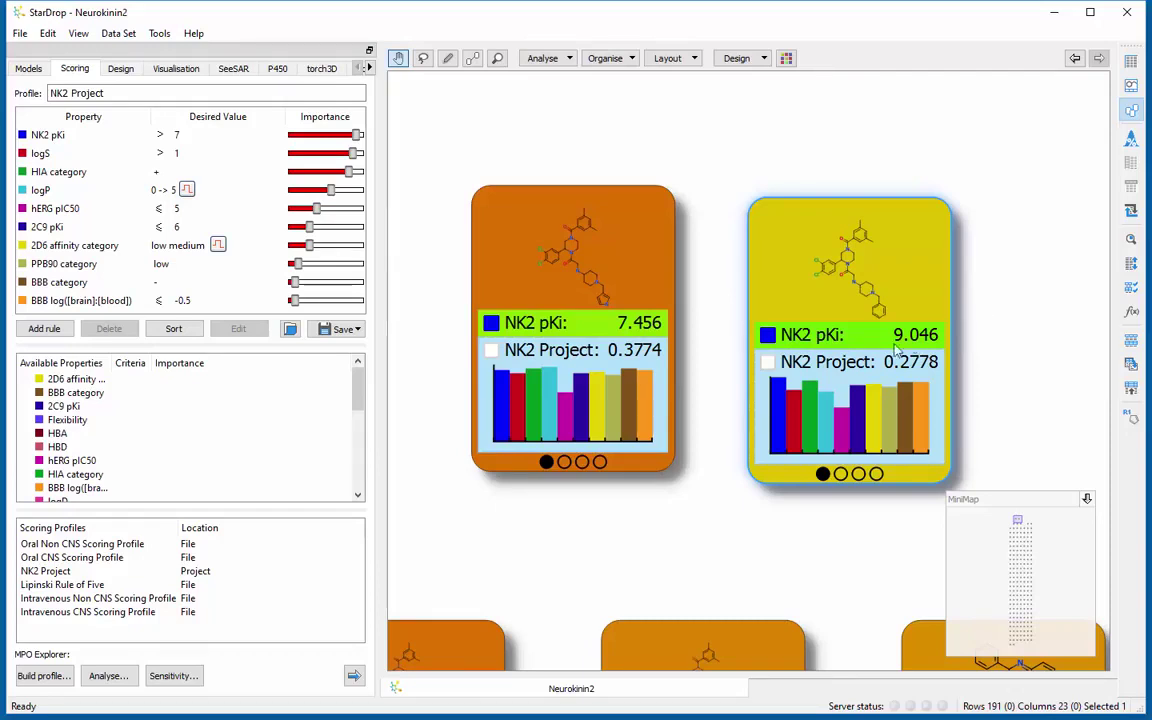
# - Flip both compound cards to their second page to compare logP, logS and hERG pIC50, and return to the first page
pyautogui.click(564, 462)
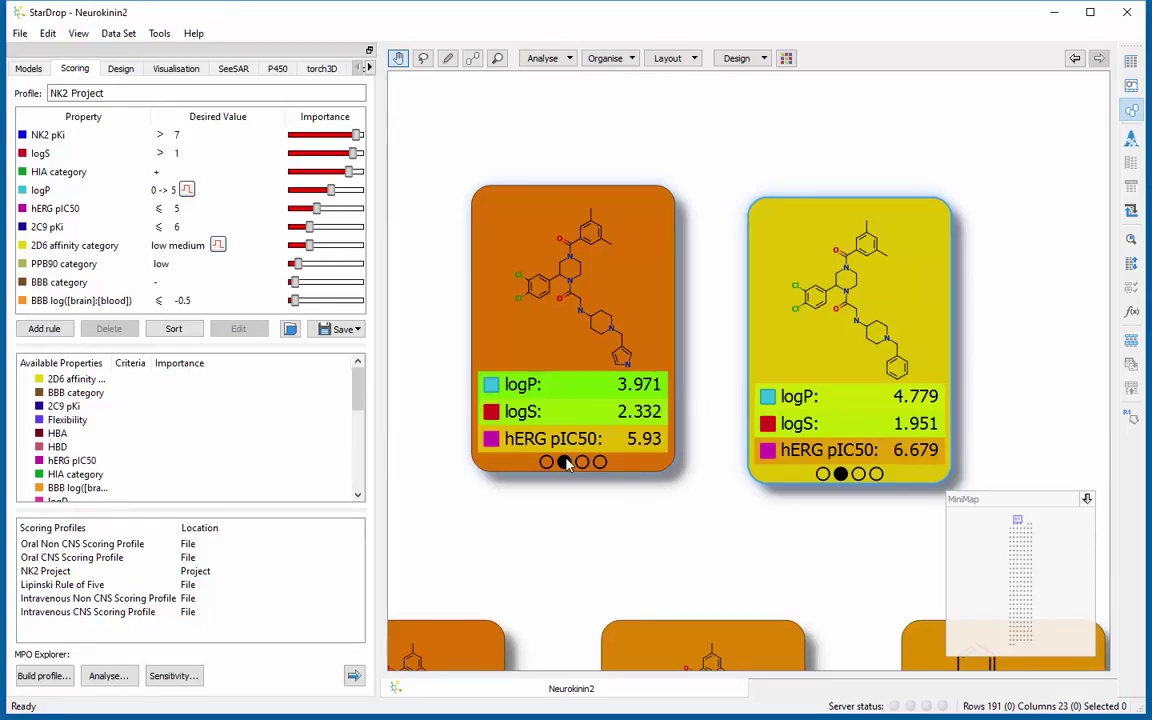
pyautogui.click(547, 463)
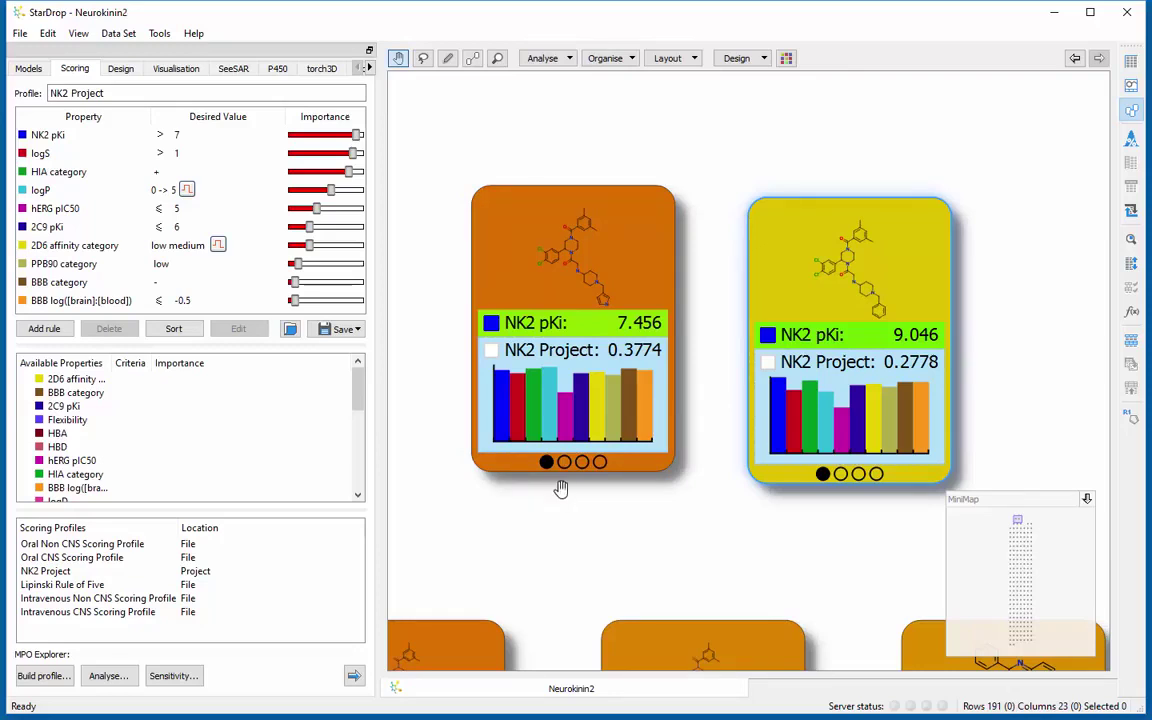
# - Cluster the compounds by common substructure with a similarity of 0.65, viewing the results as cards with common substructures displayed
pyautogui.click(571, 62)
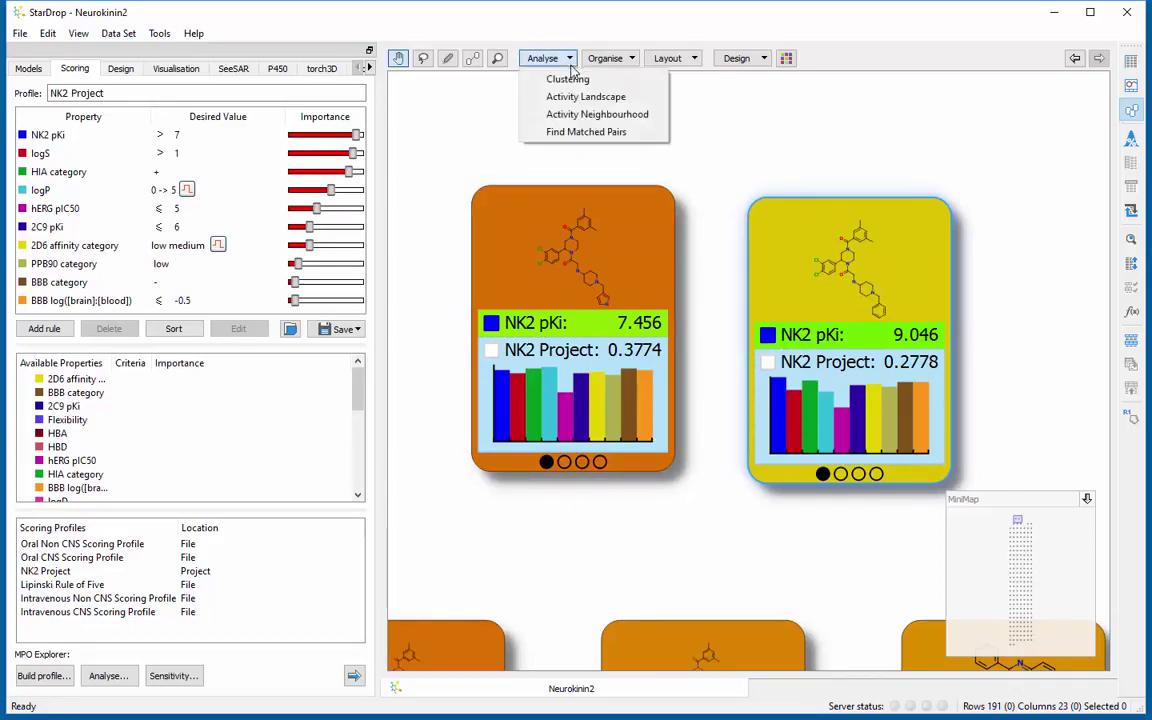
pyautogui.click(570, 79)
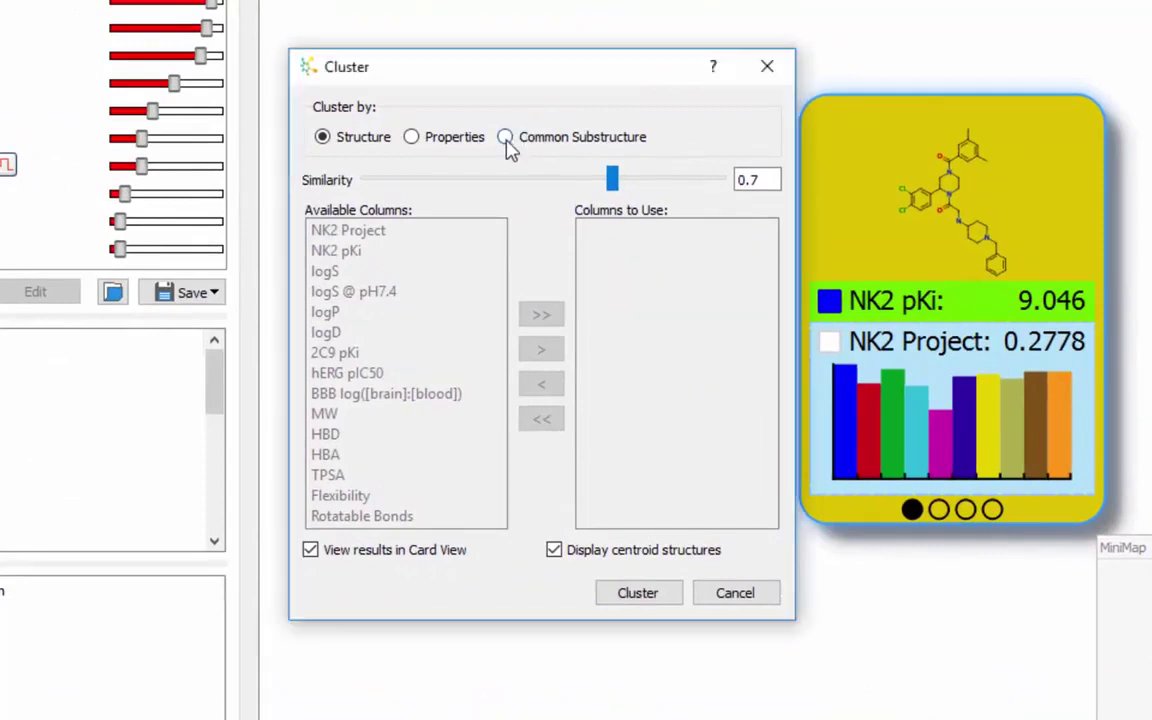
pyautogui.click(506, 137)
pyautogui.click(776, 180)
pyautogui.press('BackSpace')
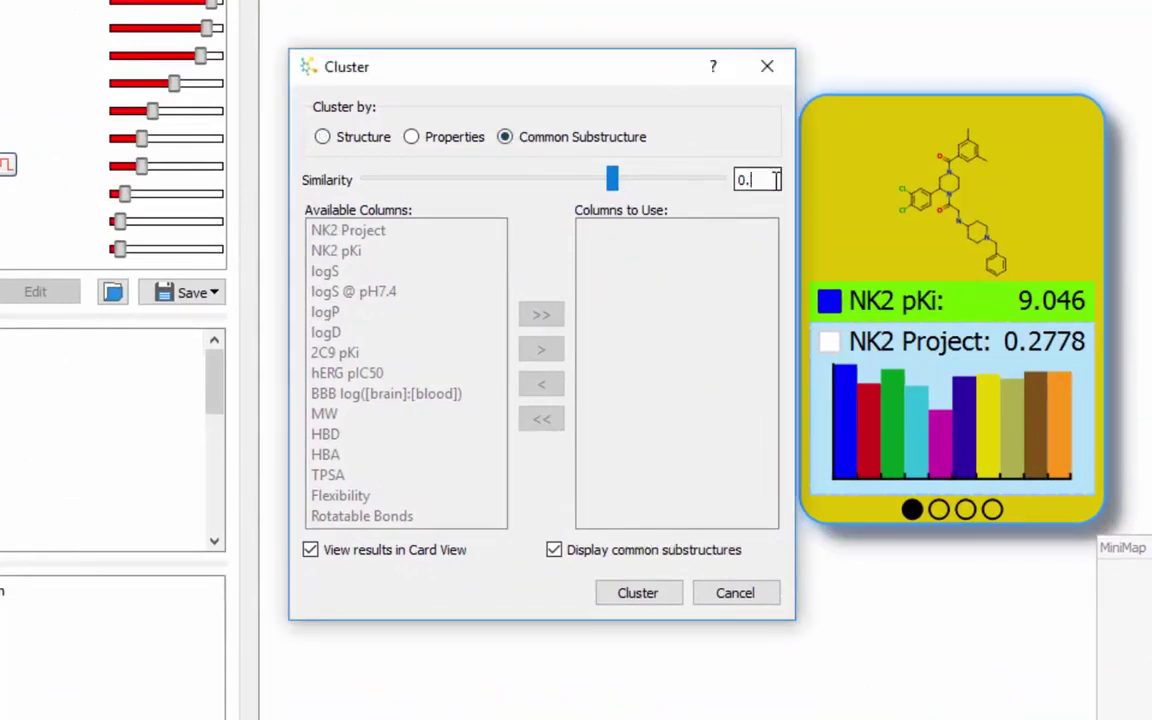
pyautogui.write('65')
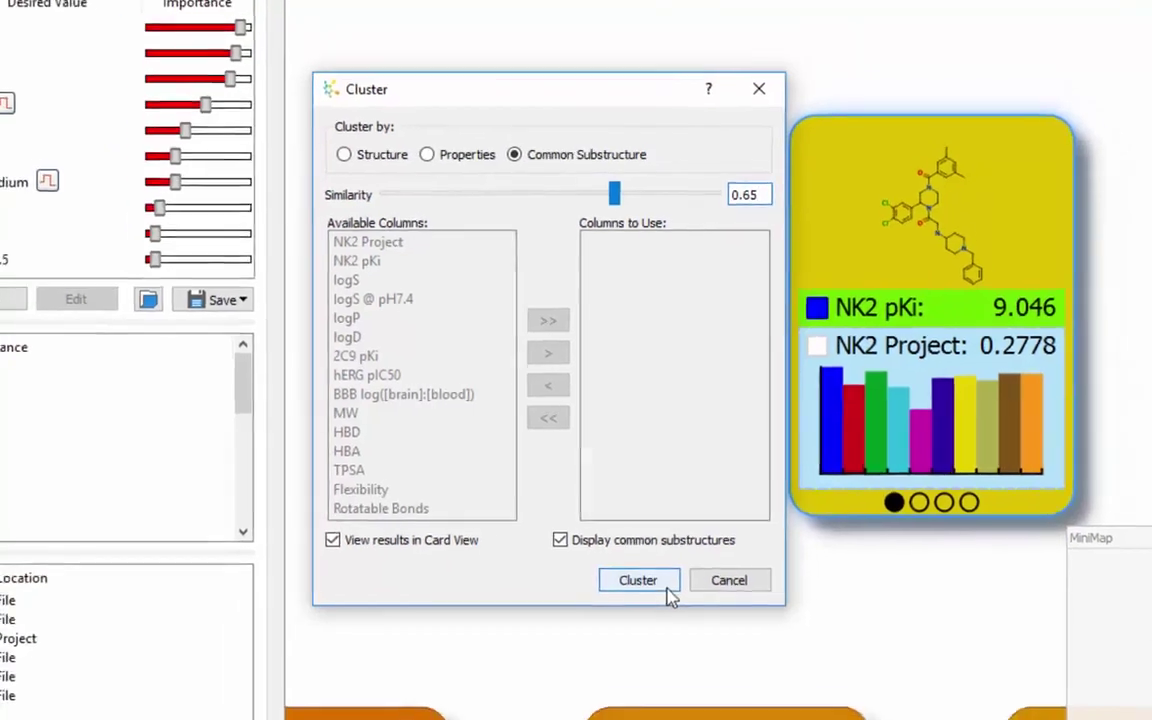
pyautogui.click(668, 603)
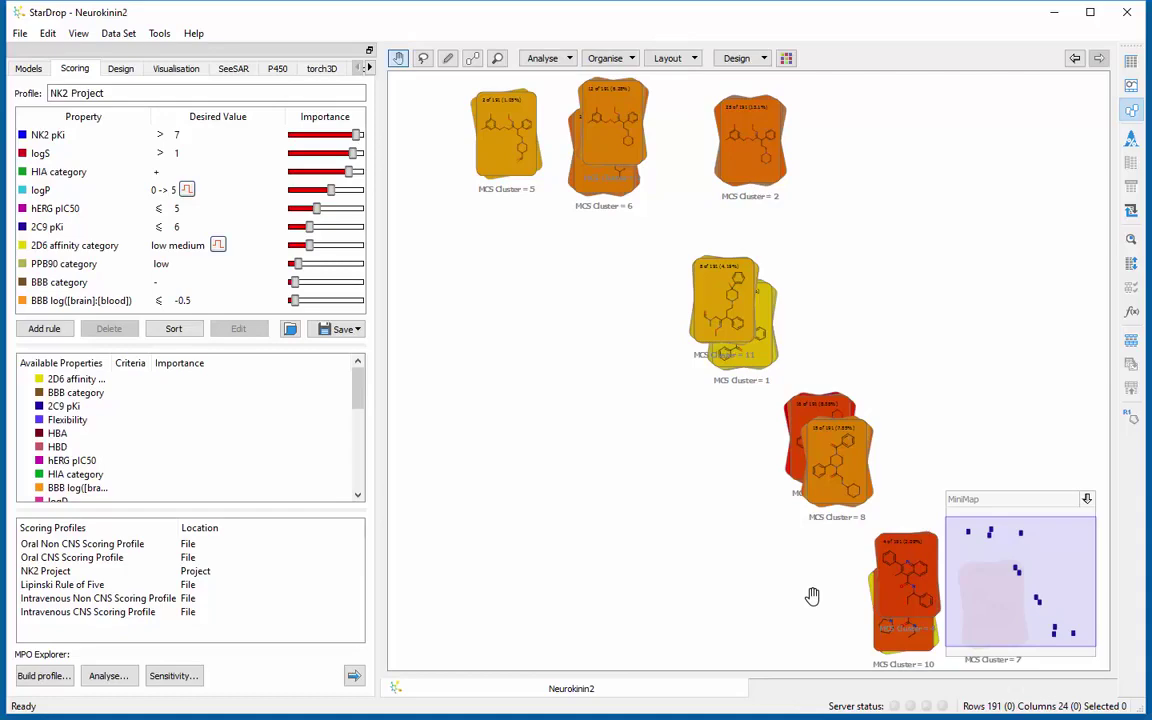
# - Merge the stacks of MCS clusters 4 and 7 into the MCS Cluster 10 stack
pyautogui.moveTo(812, 596); pyautogui.dragTo(600, 446)
pyautogui.scroll(3, 700, 458)
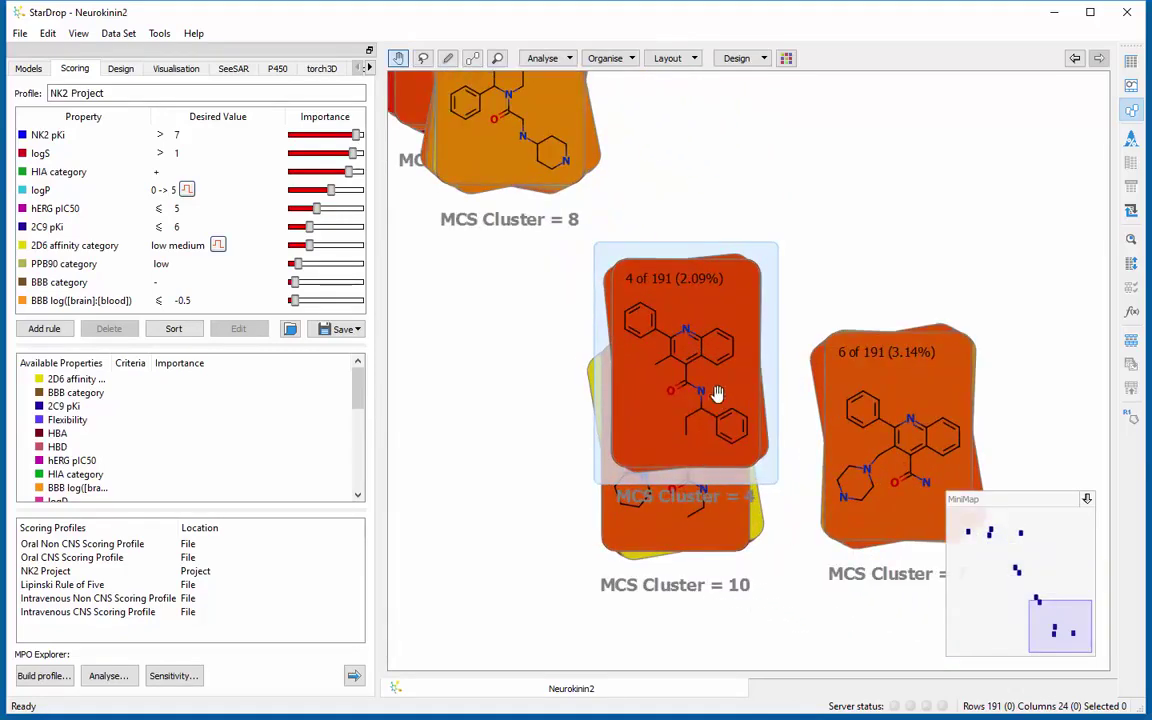
pyautogui.click(735, 313)
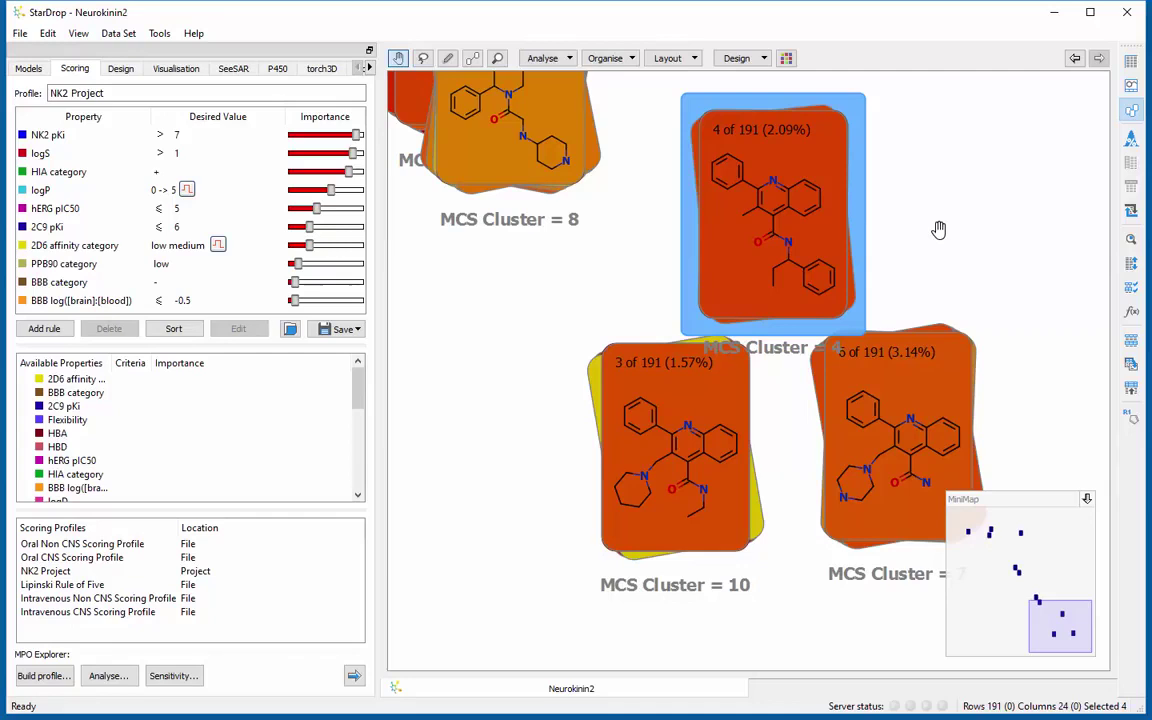
pyautogui.moveTo(834, 372); pyautogui.dragTo(695, 440)
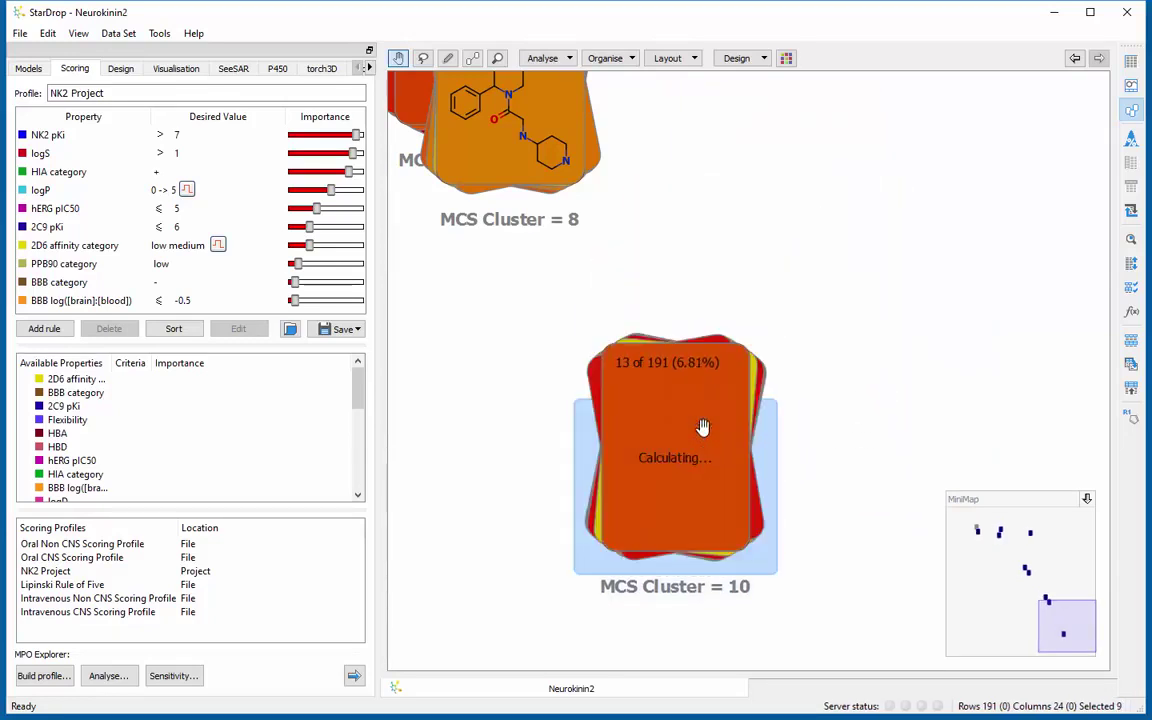
# - Rename the merged MCS Cluster 10 stack as Quinoline
pyautogui.doubleClick(677, 588)
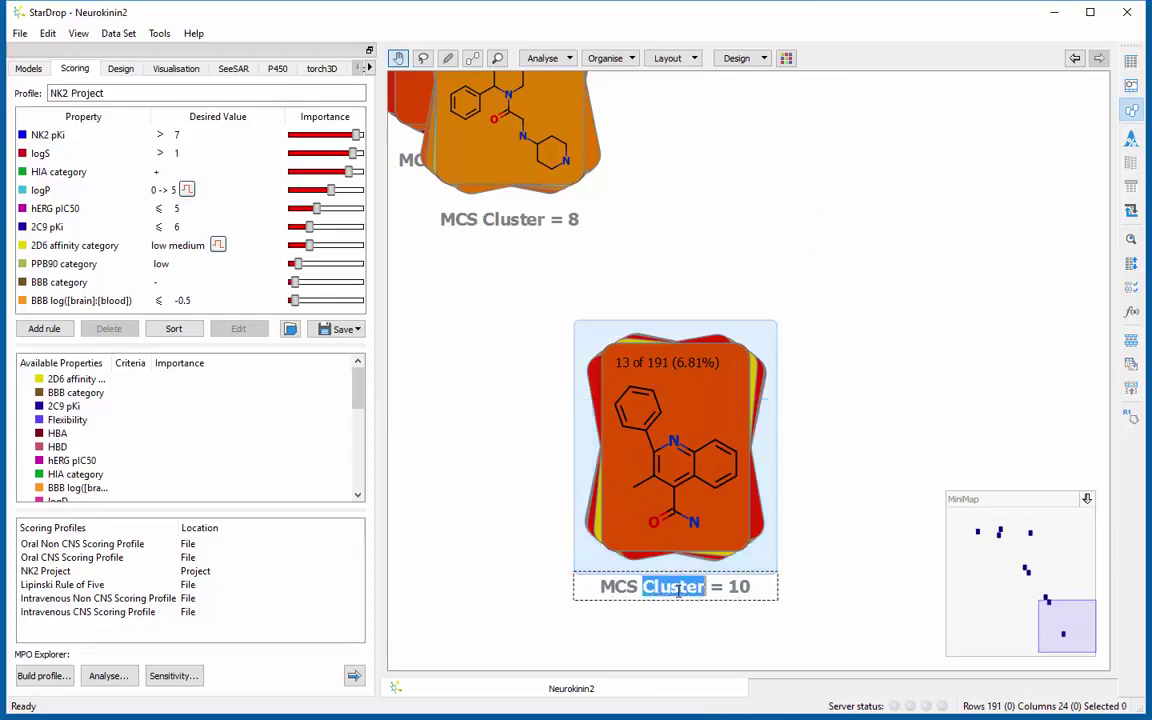
pyautogui.hotkey('ctrl', 'a')
pyautogui.write('Cuinoline')
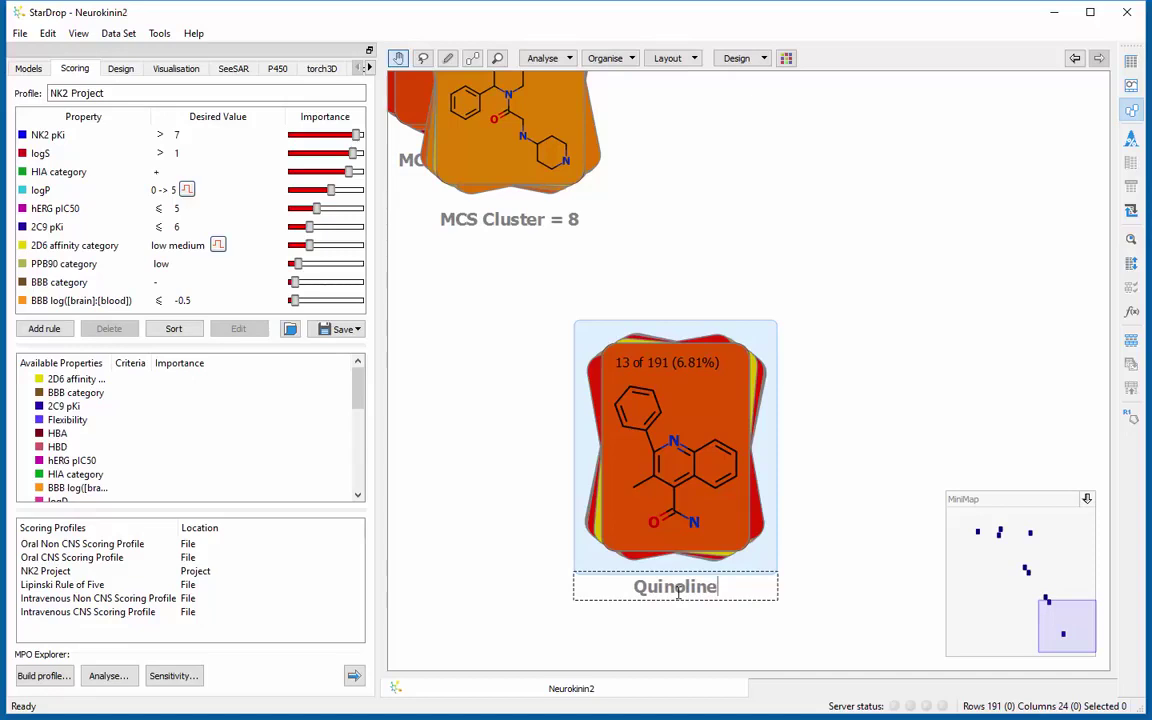
pyautogui.click(677, 604)
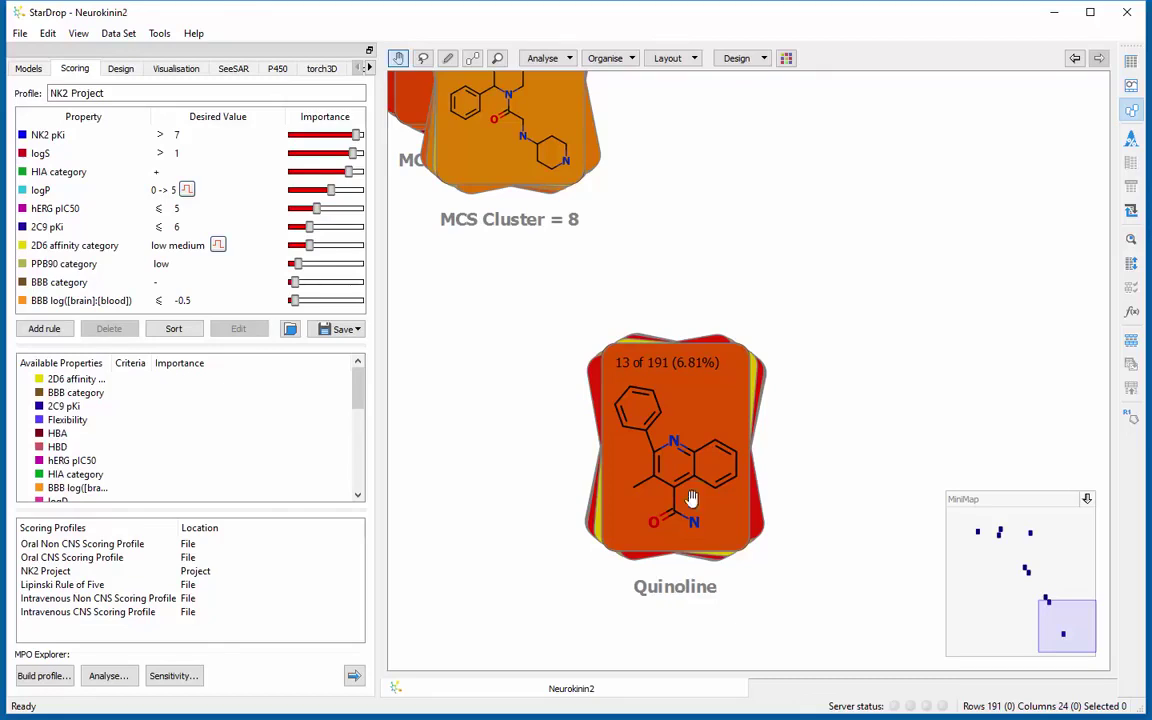
# - Restack all compound cards by the Series property
pyautogui.click(631, 61)
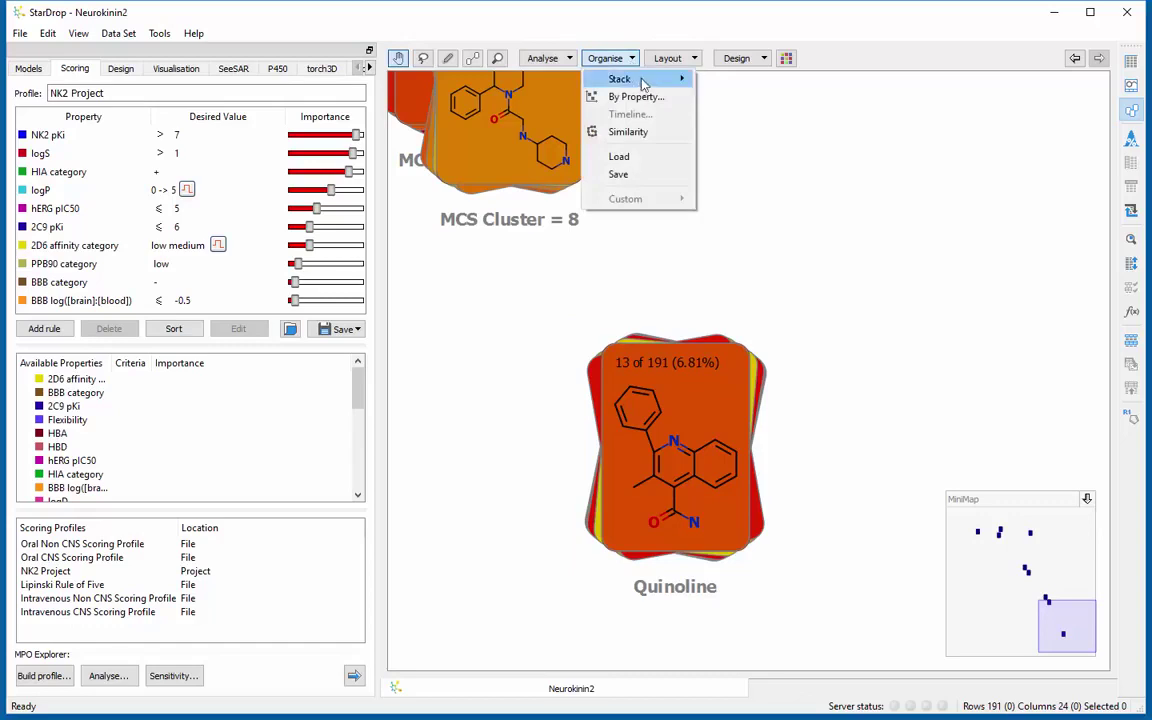
pyautogui.click(718, 80)
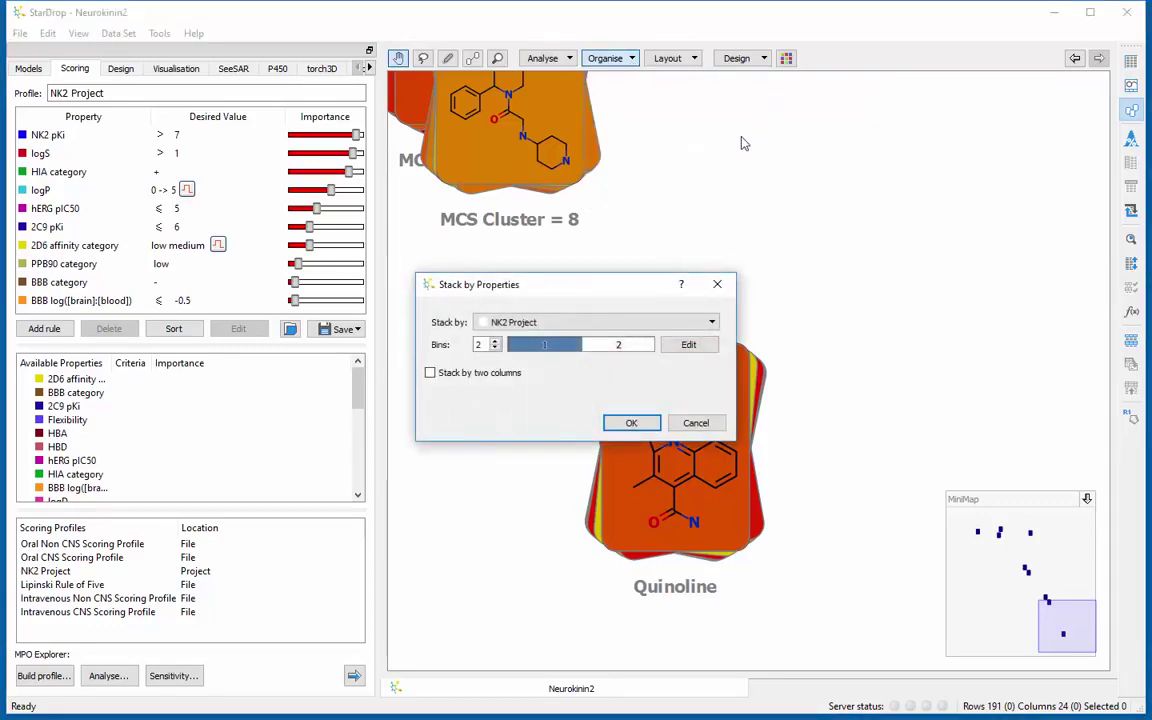
pyautogui.click(712, 322)
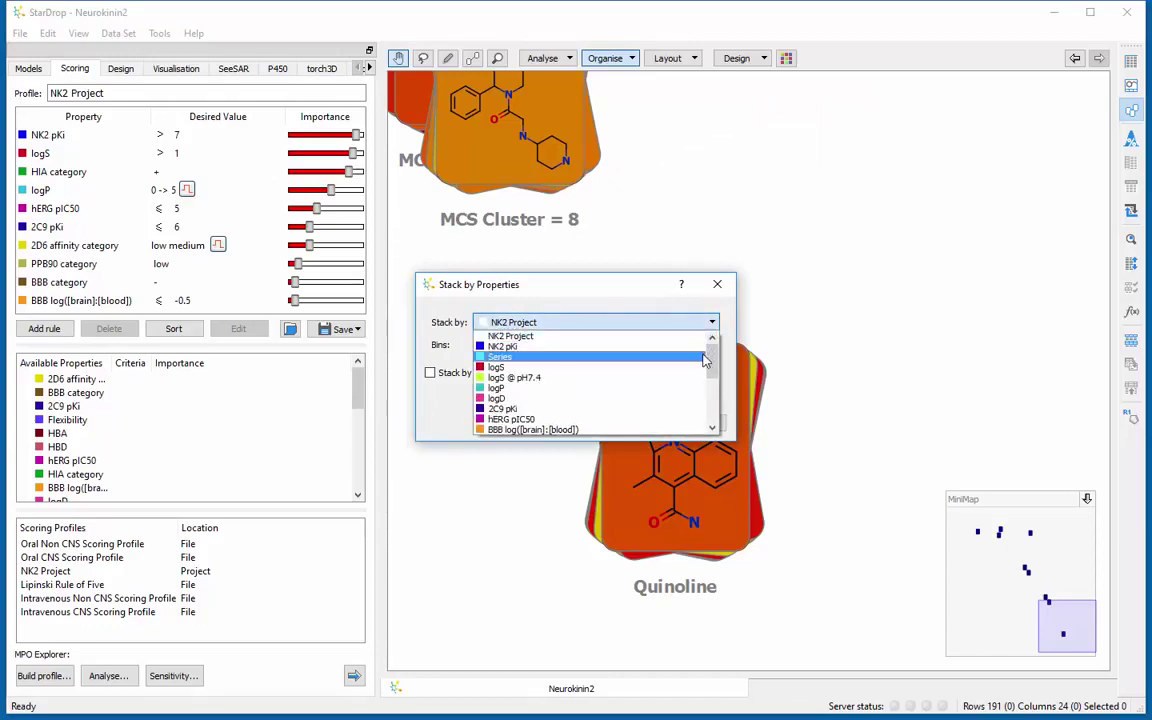
pyautogui.click(640, 357)
pyautogui.click(632, 423)
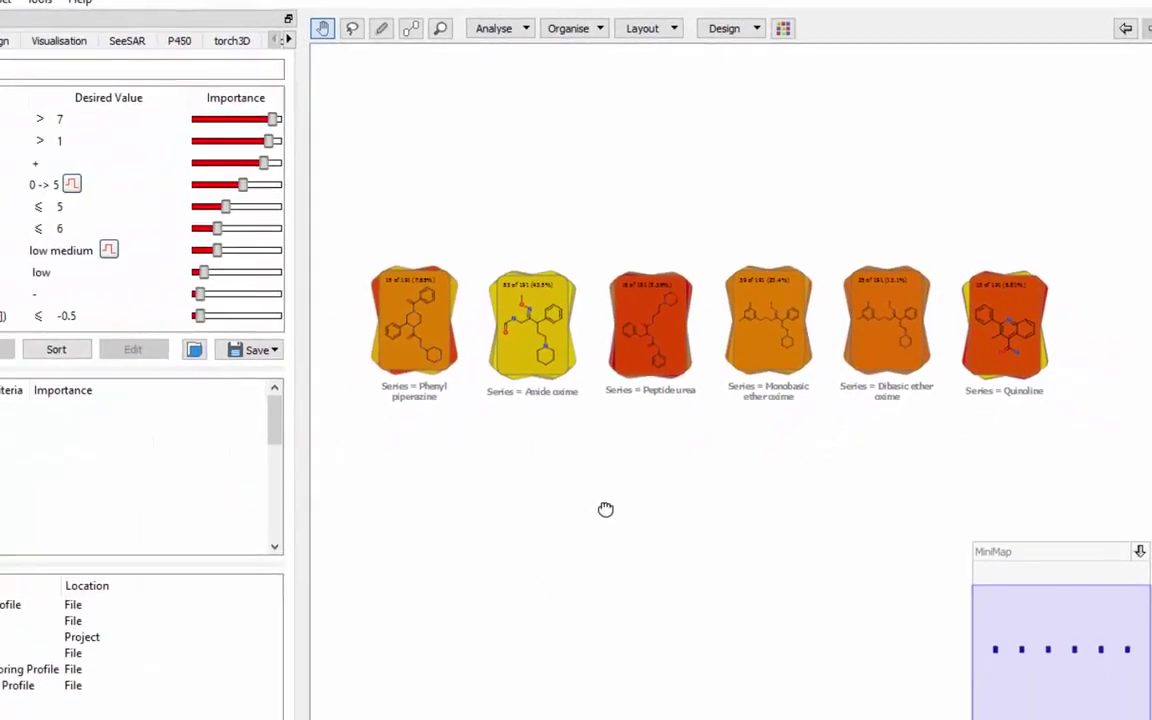
# - Try enlarging the card design and adding a logS row, and apply the NK2 card template to the cards instead
pyautogui.click(758, 30)
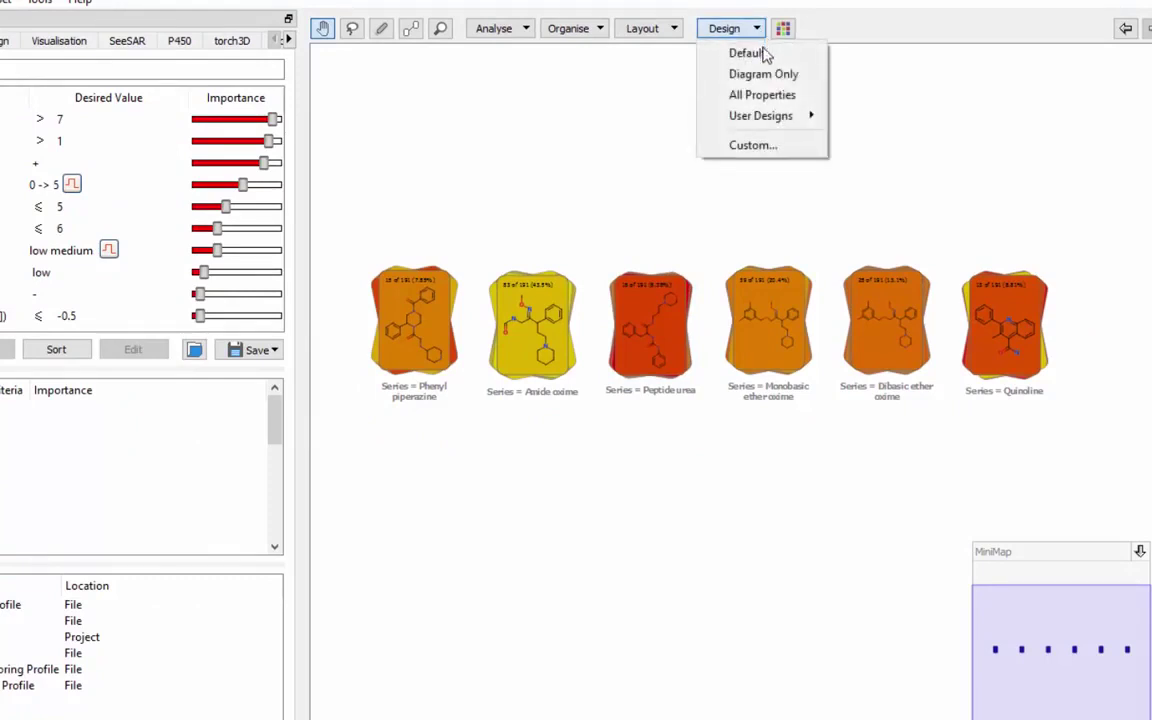
pyautogui.click(779, 152)
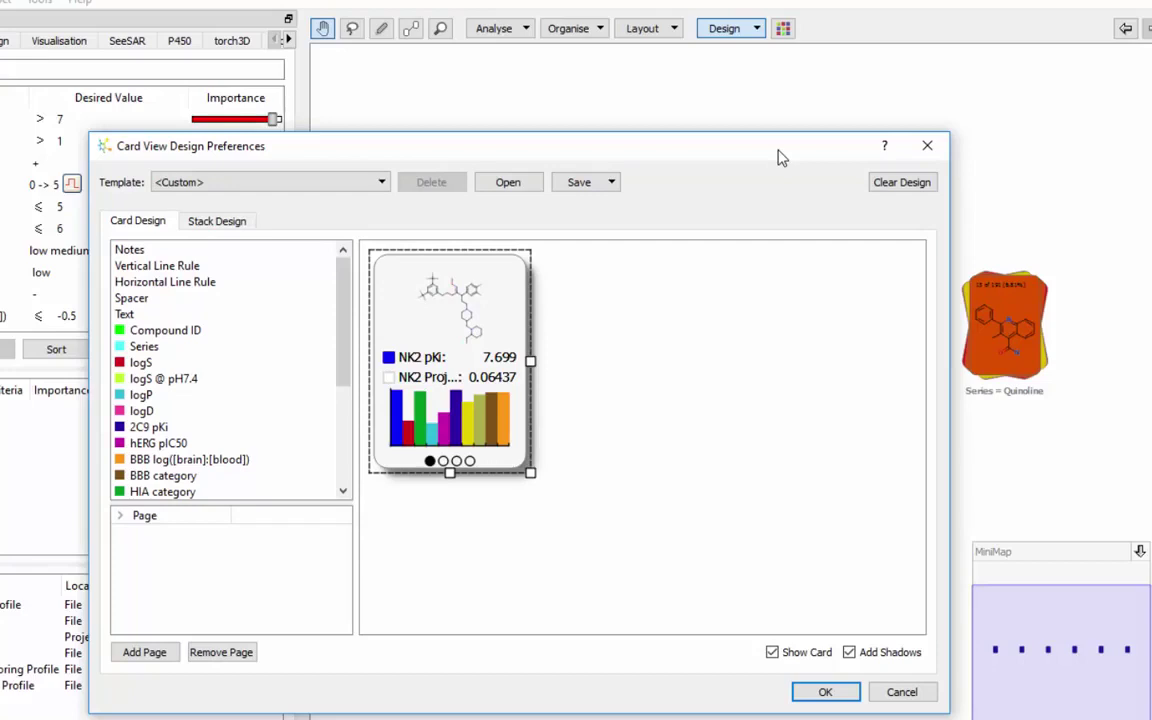
pyautogui.moveTo(530, 472); pyautogui.dragTo(558, 537)
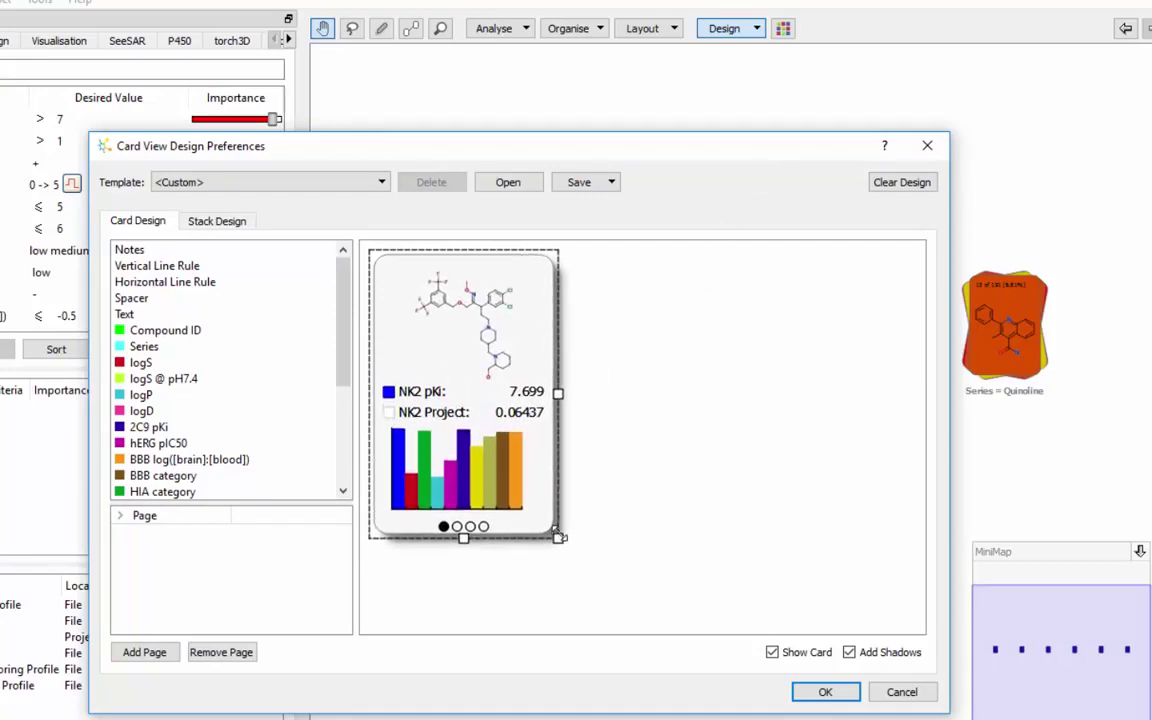
pyautogui.moveTo(159, 363); pyautogui.dragTo(470, 398)
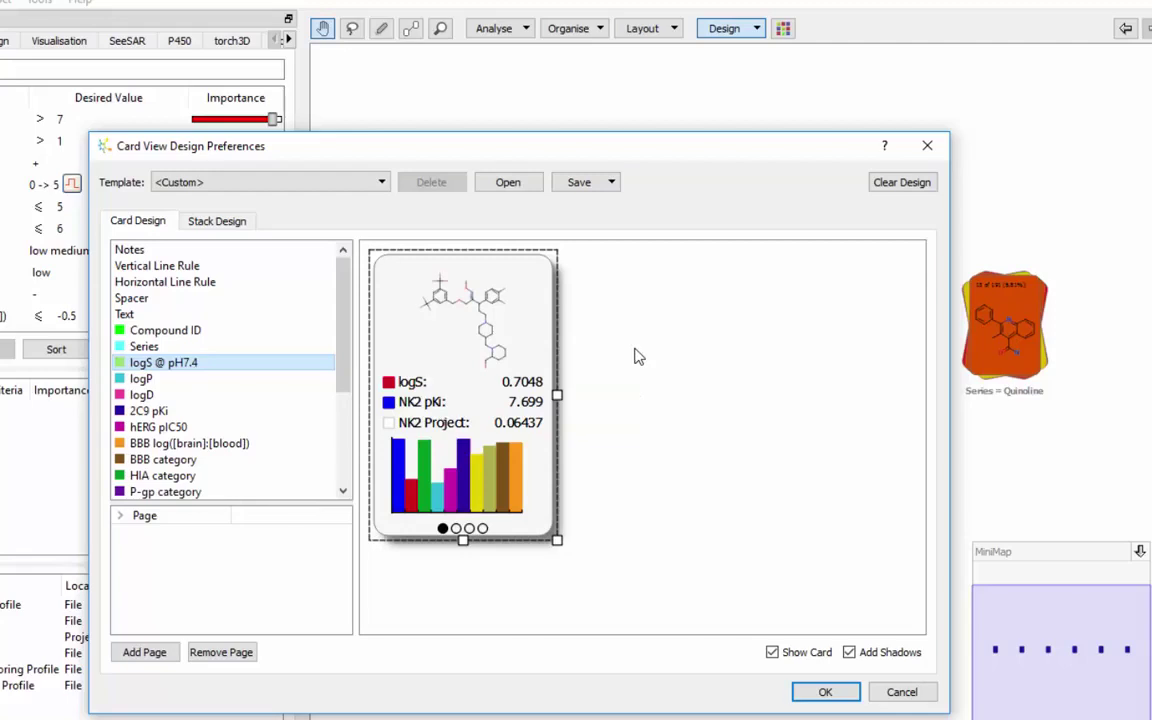
pyautogui.click(380, 183)
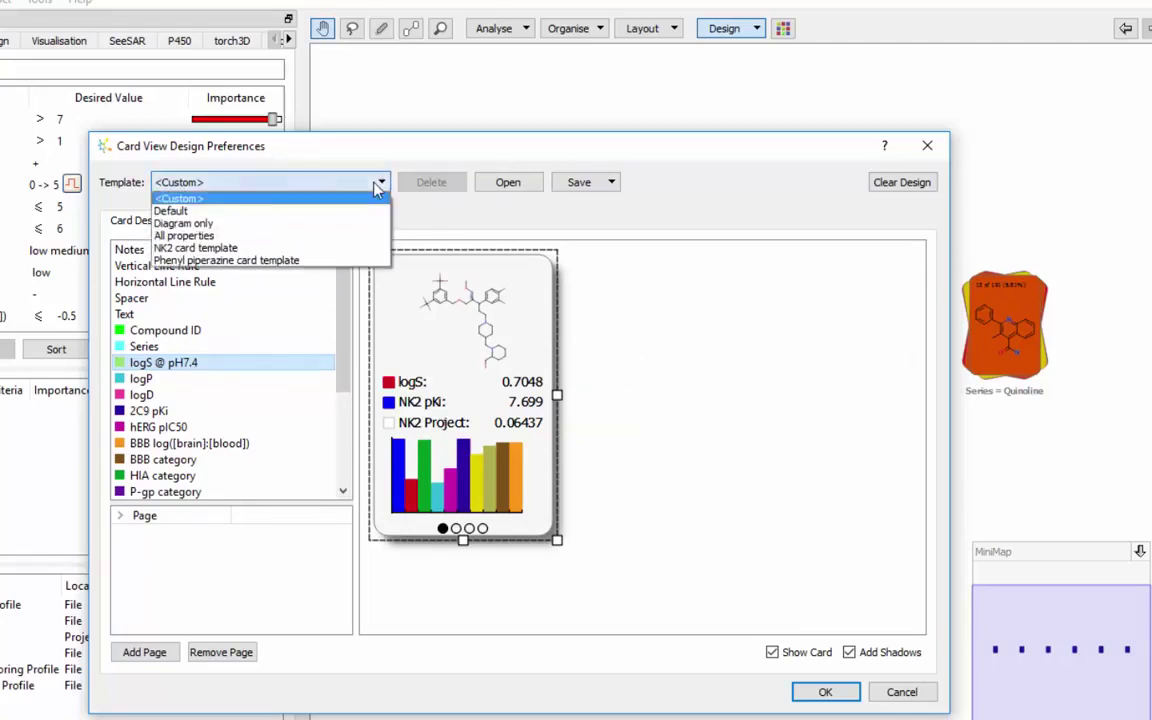
pyautogui.click(350, 248)
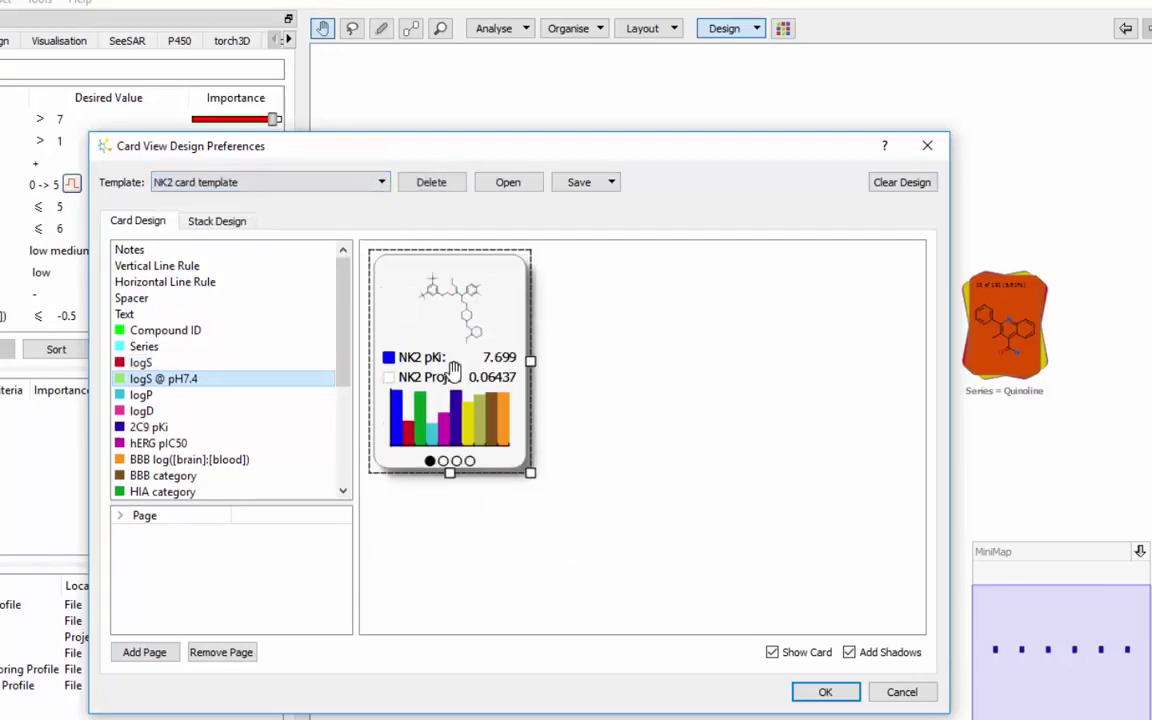
pyautogui.click(825, 692)
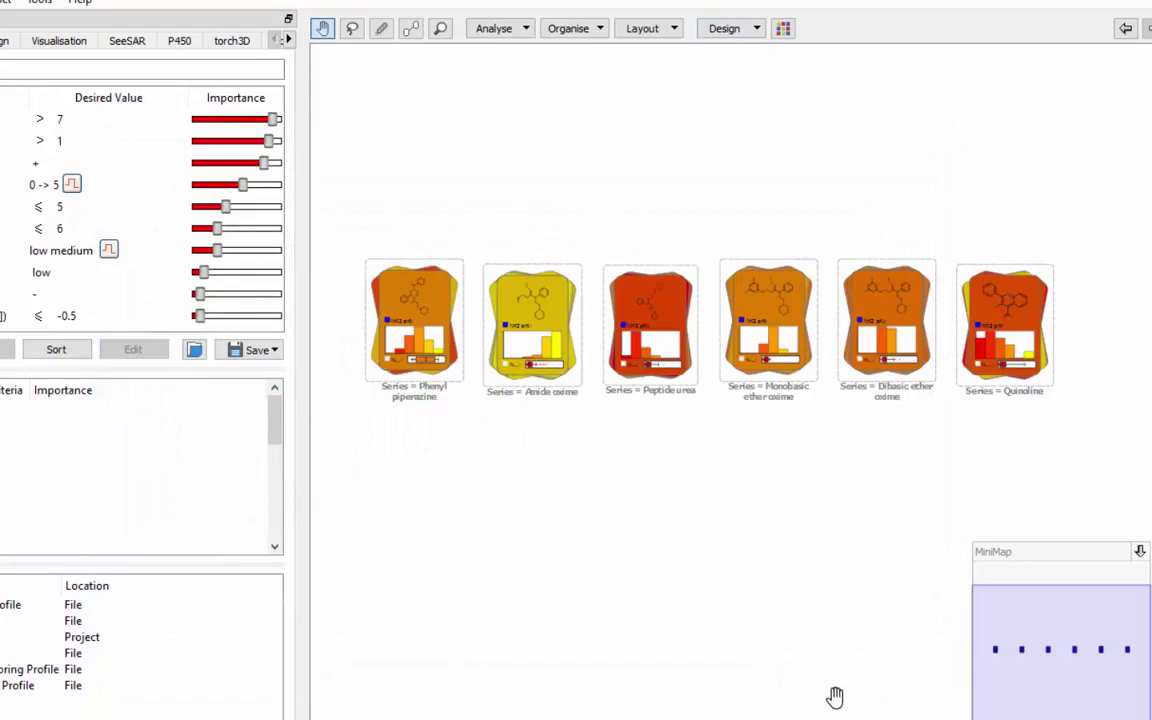
# - Place the Neurokinin2 Space plot in its own window over the series stacks and colour its points by NK2 Project
pyautogui.scroll(2, 615, 490)
pyautogui.moveTo(627, 470); pyautogui.dragTo(693, 488)
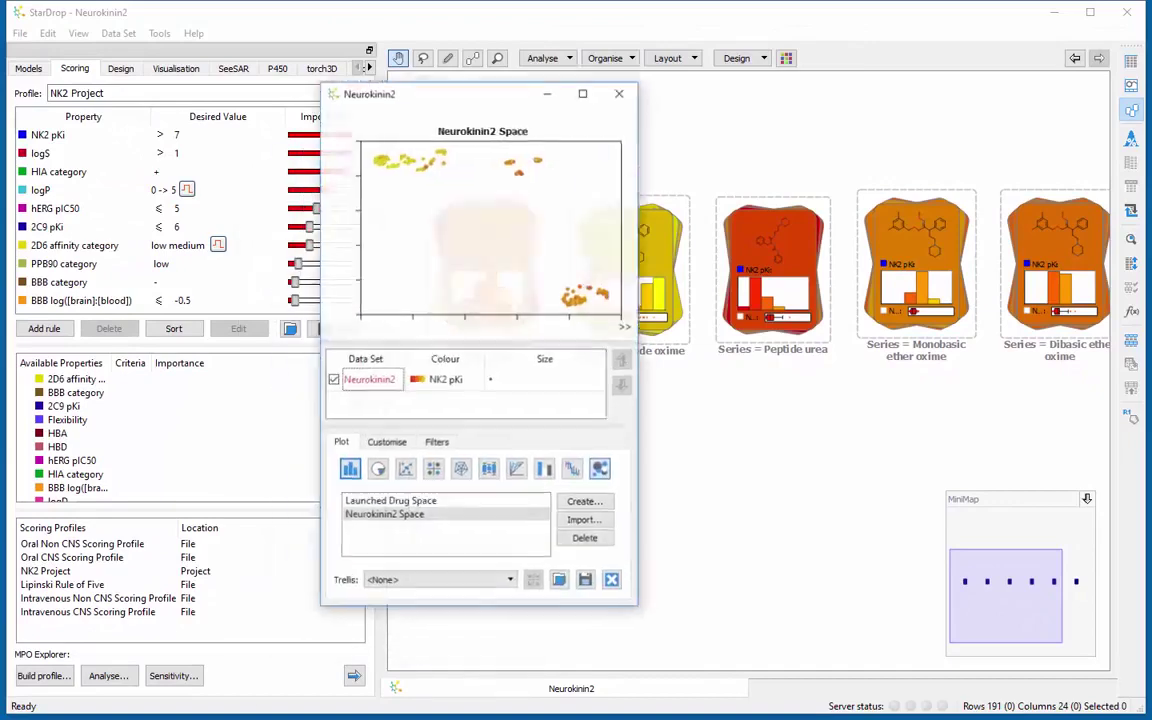
pyautogui.moveTo(465, 84); pyautogui.dragTo(916, 172)
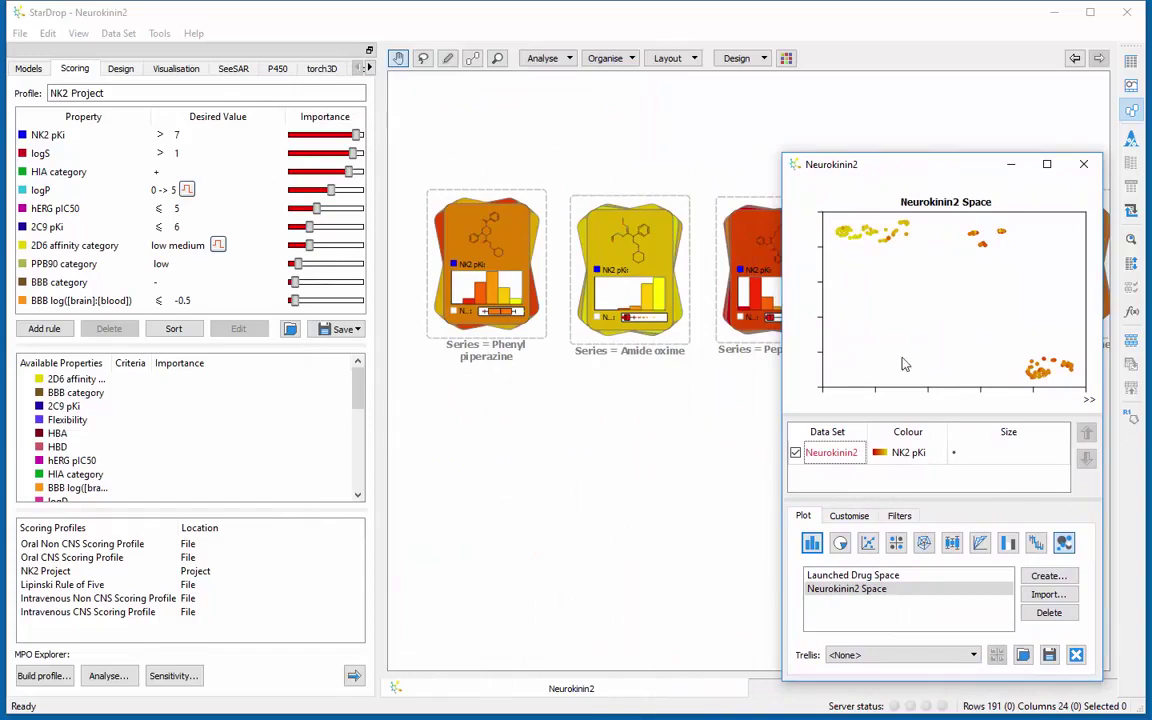
pyautogui.doubleClick(885, 455)
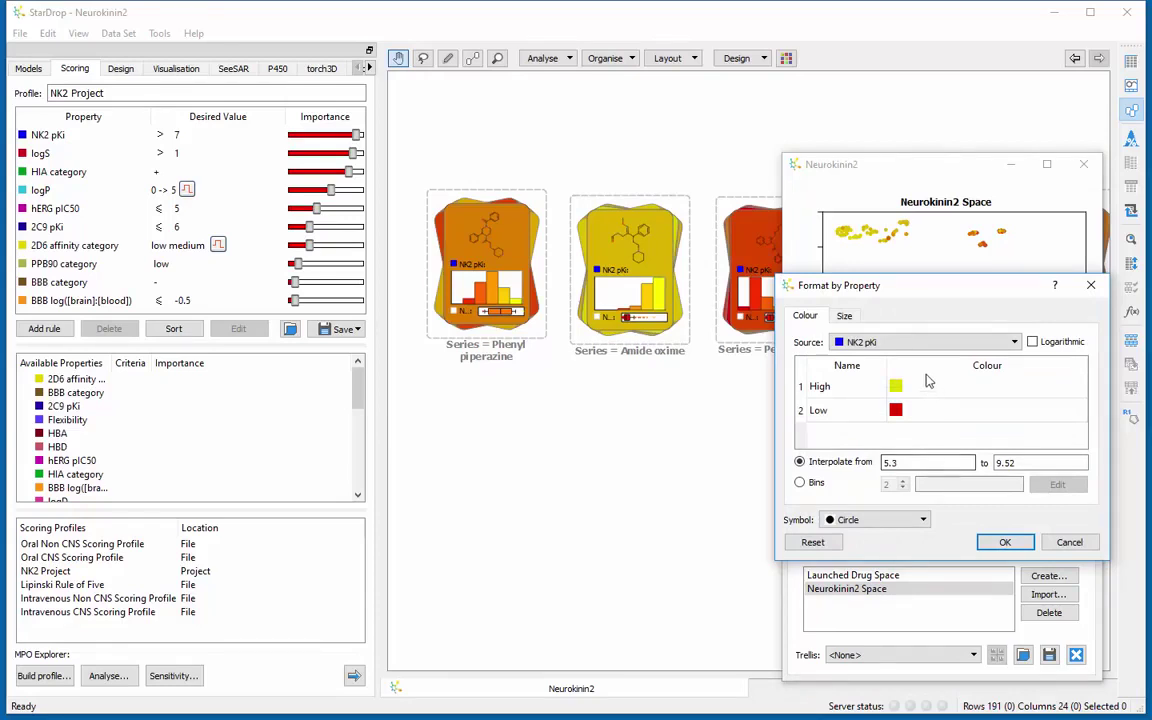
pyautogui.click(925, 342)
pyautogui.click(920, 367)
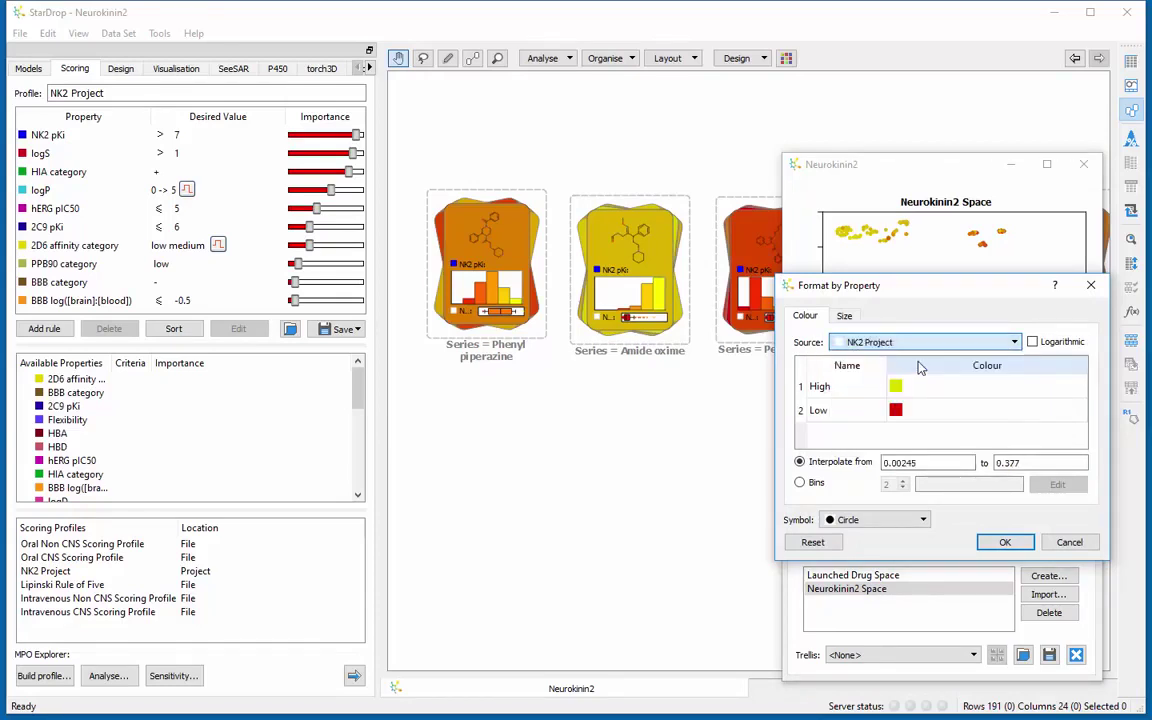
pyautogui.click(1005, 542)
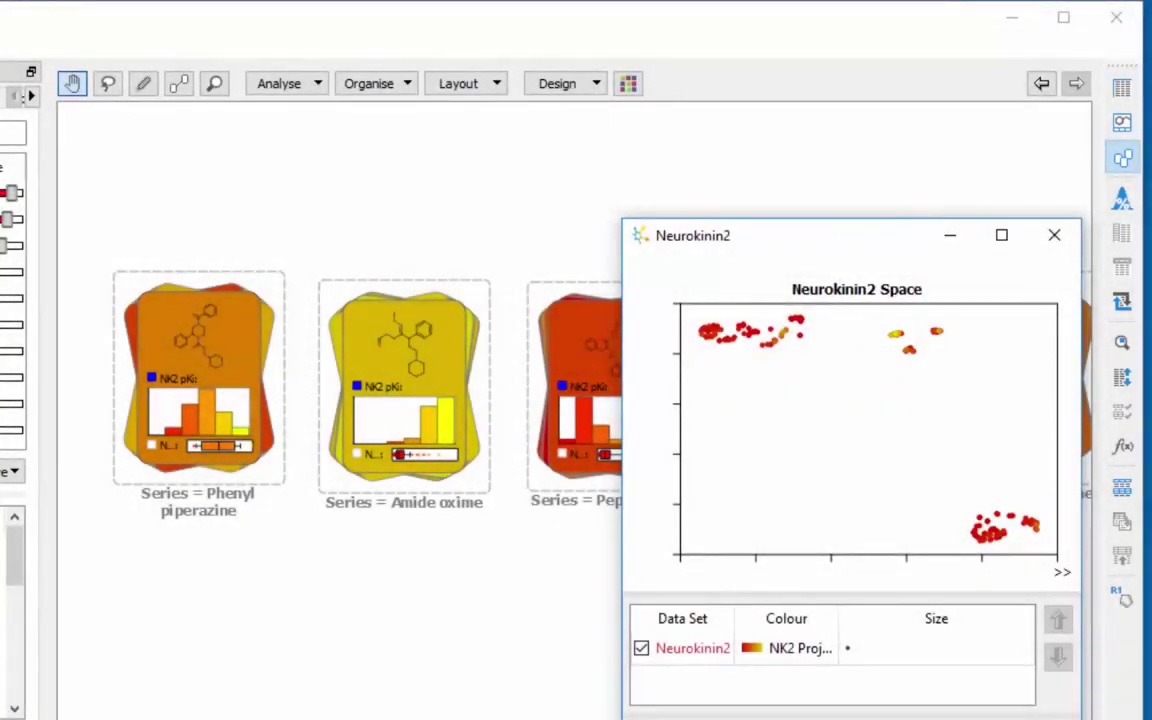
# - Select the Phenyl piperazine stack and plot the compounds ordered by NK2 Project score in the docked visualisation
pyautogui.click(176, 346)
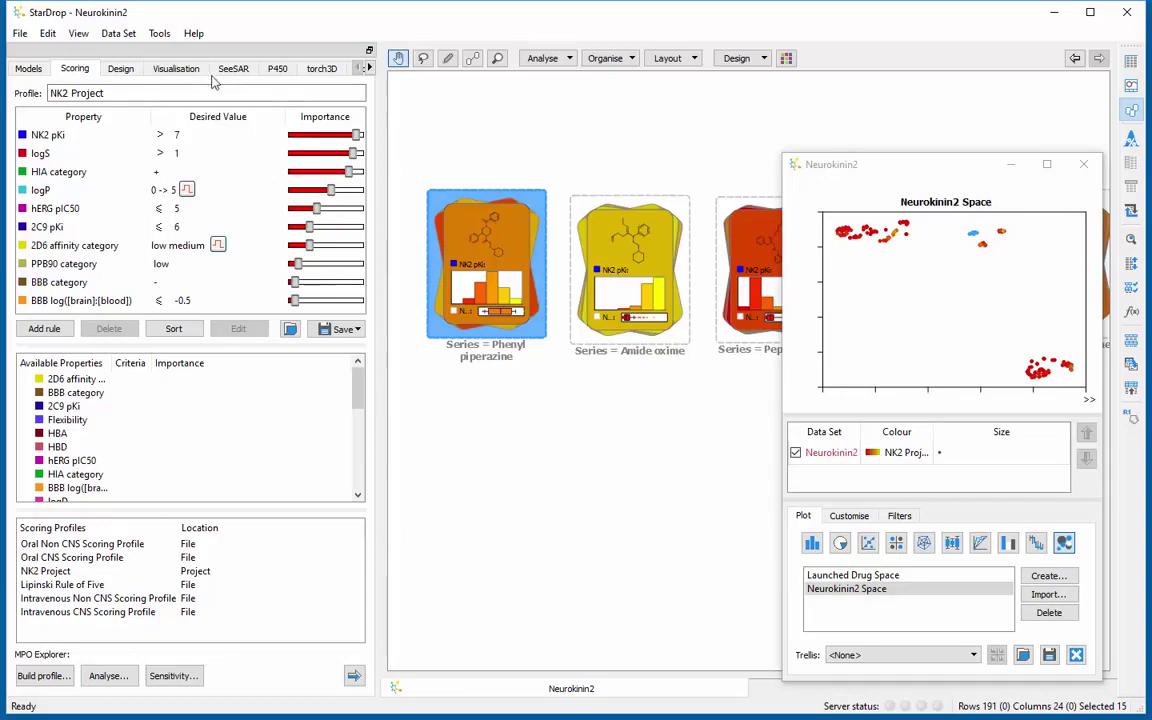
pyautogui.click(198, 71)
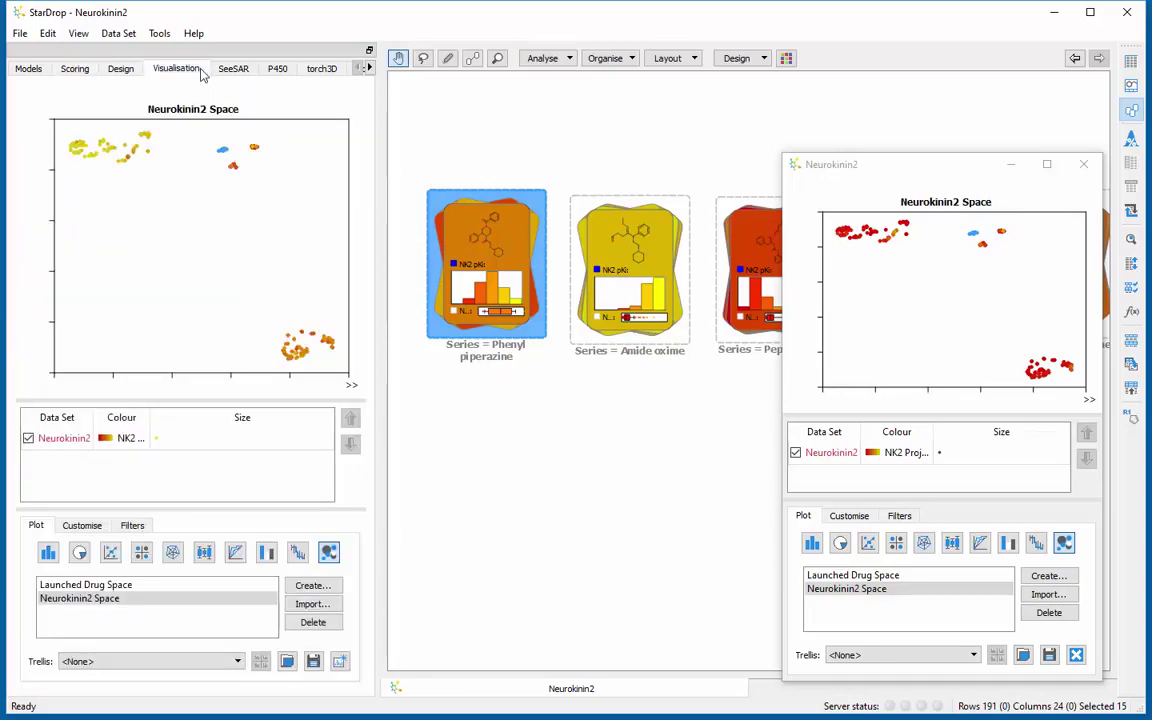
pyautogui.click(298, 553)
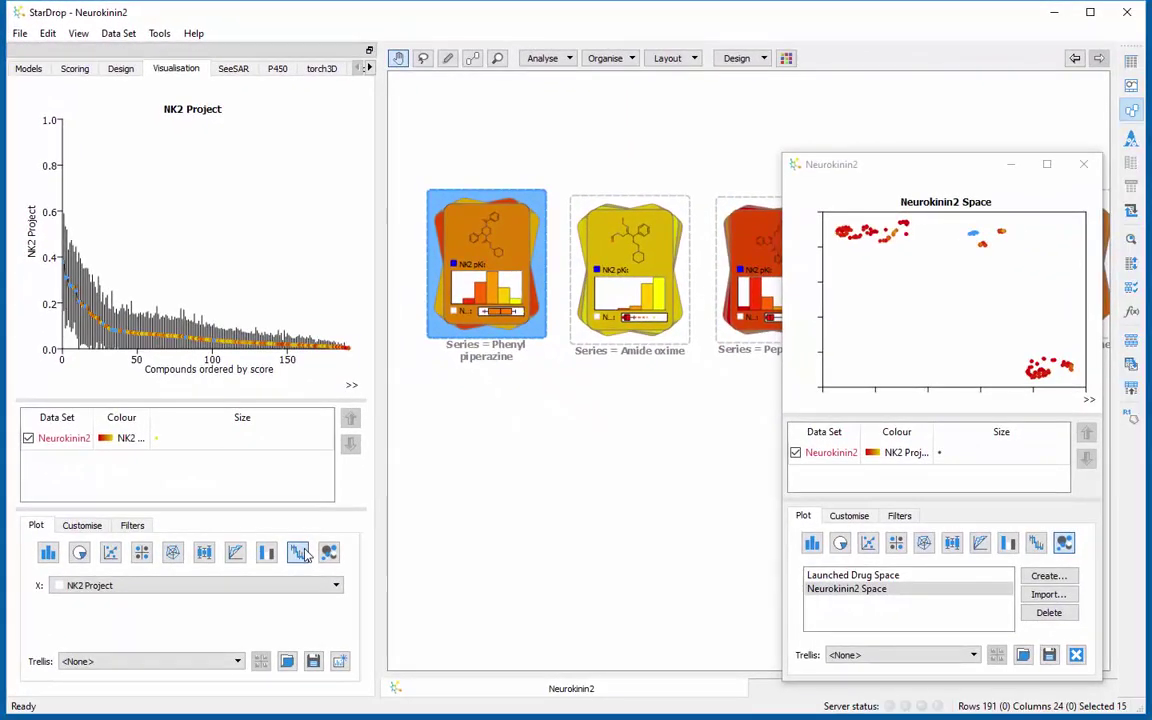
# - Replace the selection with the highest-scoring compounds in the NK2 Project score plot and minimise the separate Neurokinin2 Space window
pyautogui.click(110, 290)
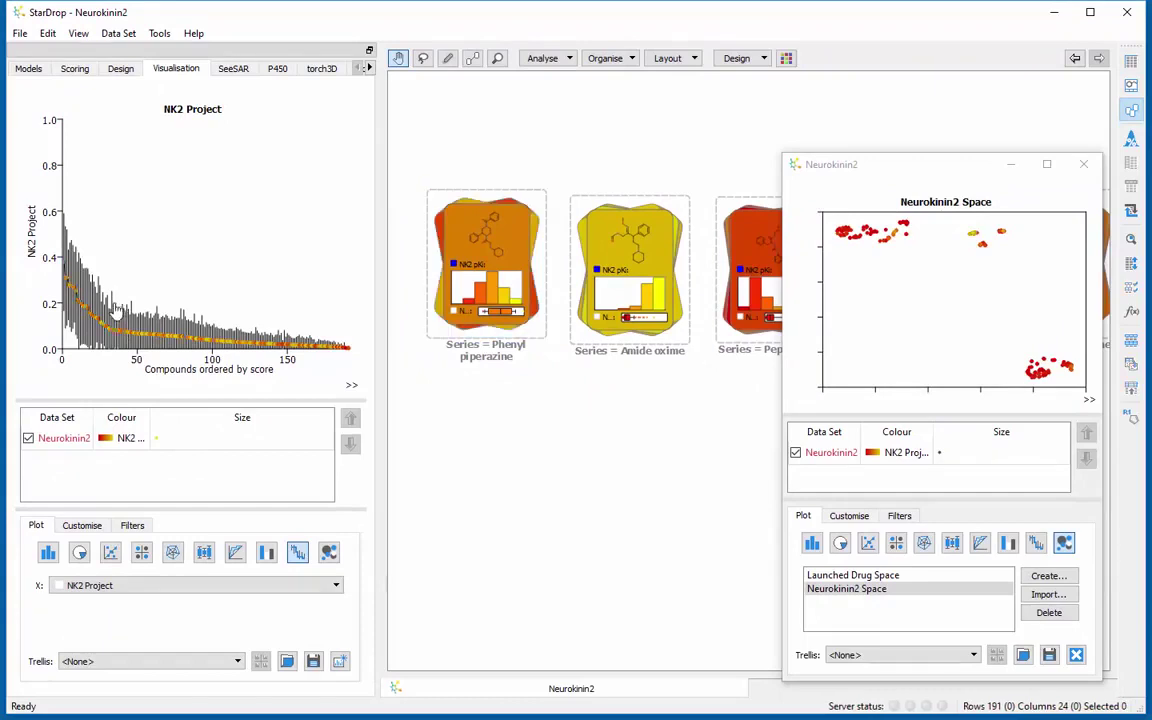
pyautogui.moveTo(99, 345)
pyautogui.mouseDown()
pyautogui.moveTo(50, 242)
pyautogui.moveTo(103, 265)
pyautogui.mouseUp()
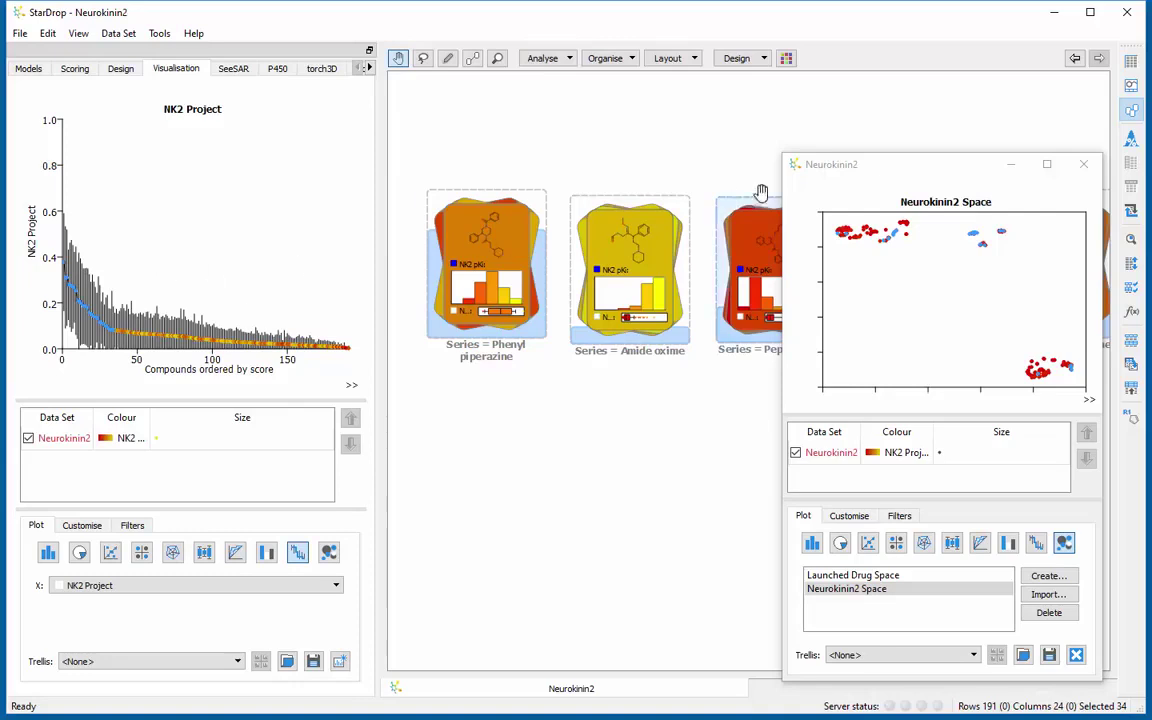
pyautogui.click(1012, 166)
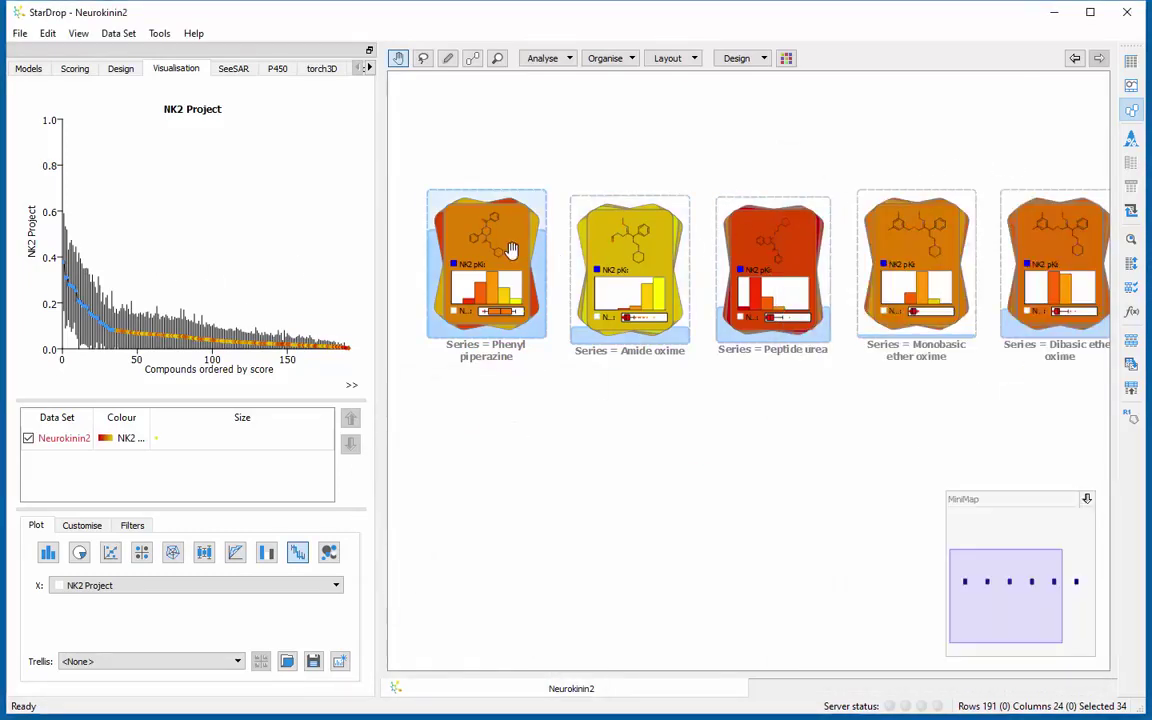
# - Create a new data set named "Phenyl piperizine series" from the Phenyl piperazine stack of compounds
pyautogui.click(511, 249)
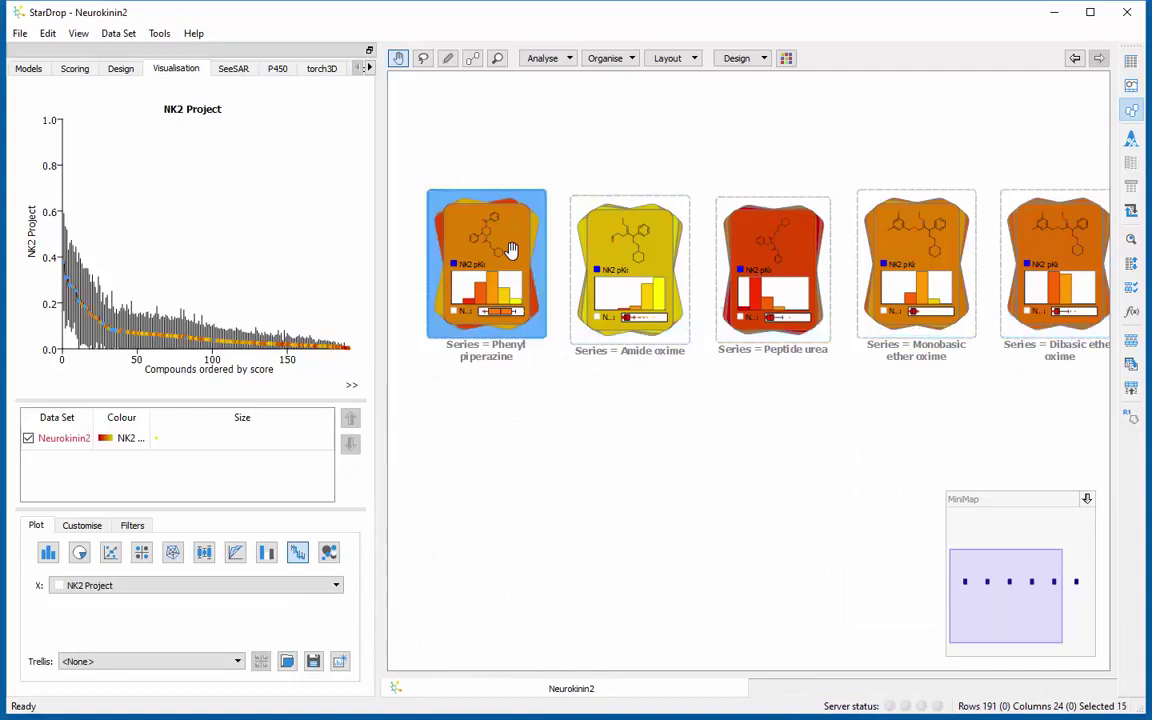
pyautogui.click(1132, 371)
pyautogui.write('Phen')
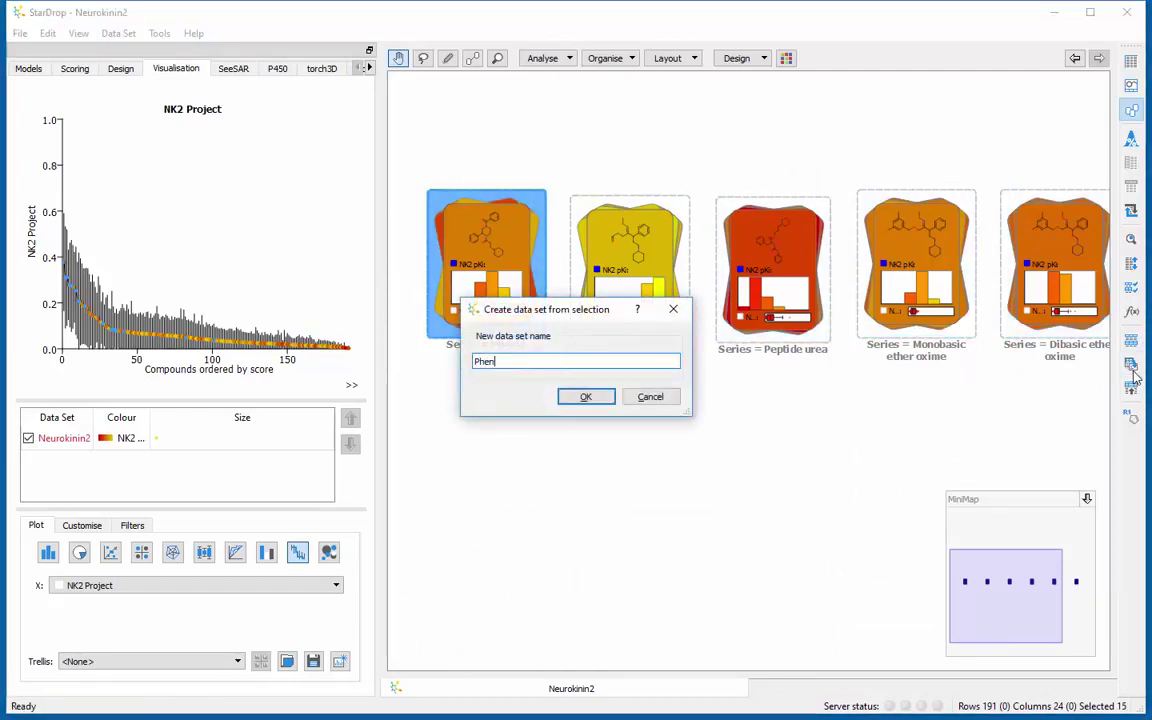
pyautogui.write('yl piperizine')
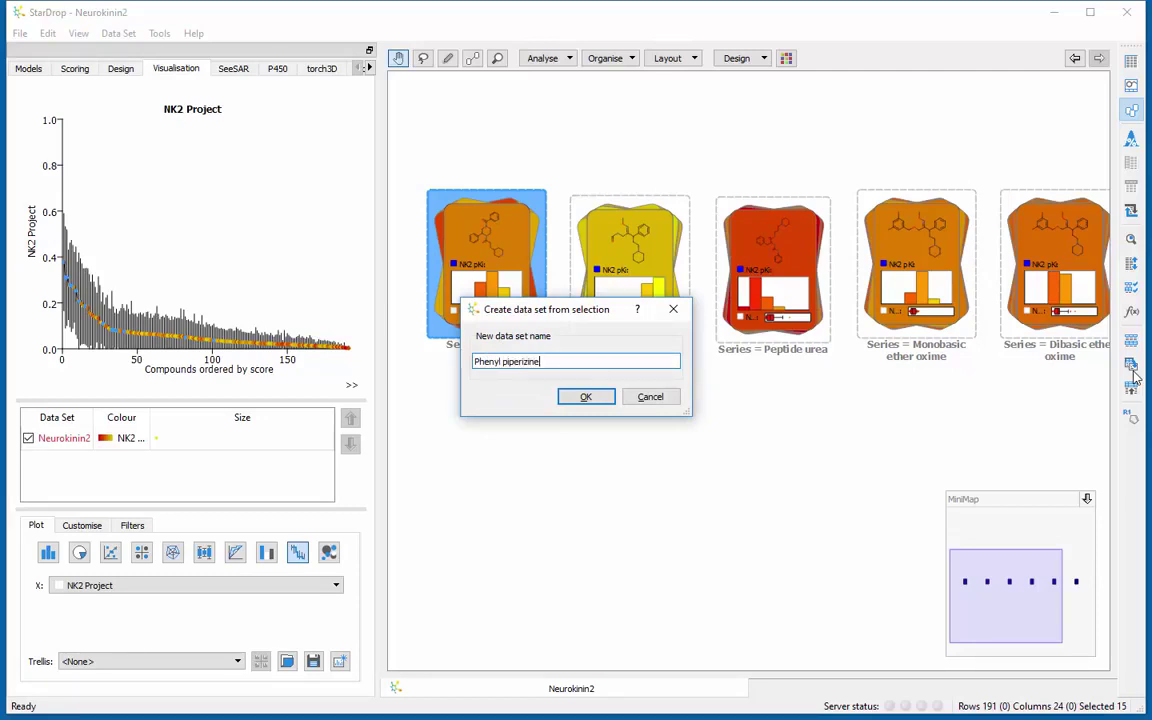
pyautogui.write(' series')
pyautogui.click(588, 397)
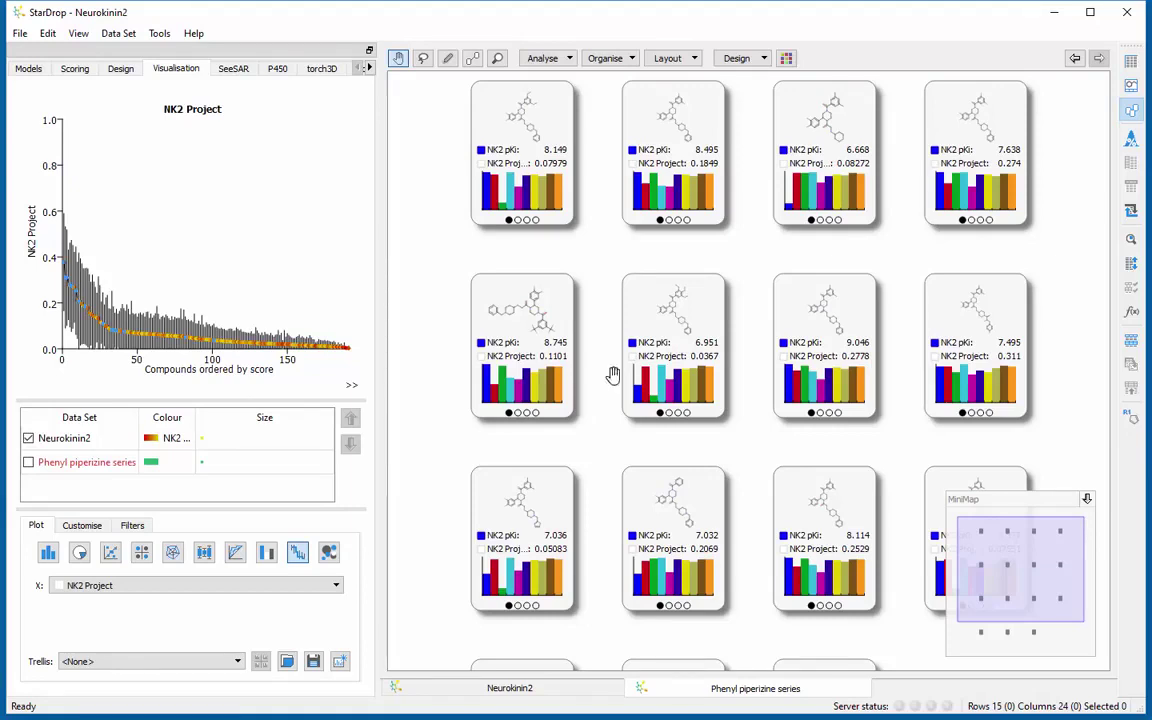
# - Sort the new data set by NK2 Project value in descending order and apply the Phenyl piperazine card template
pyautogui.click(1131, 264)
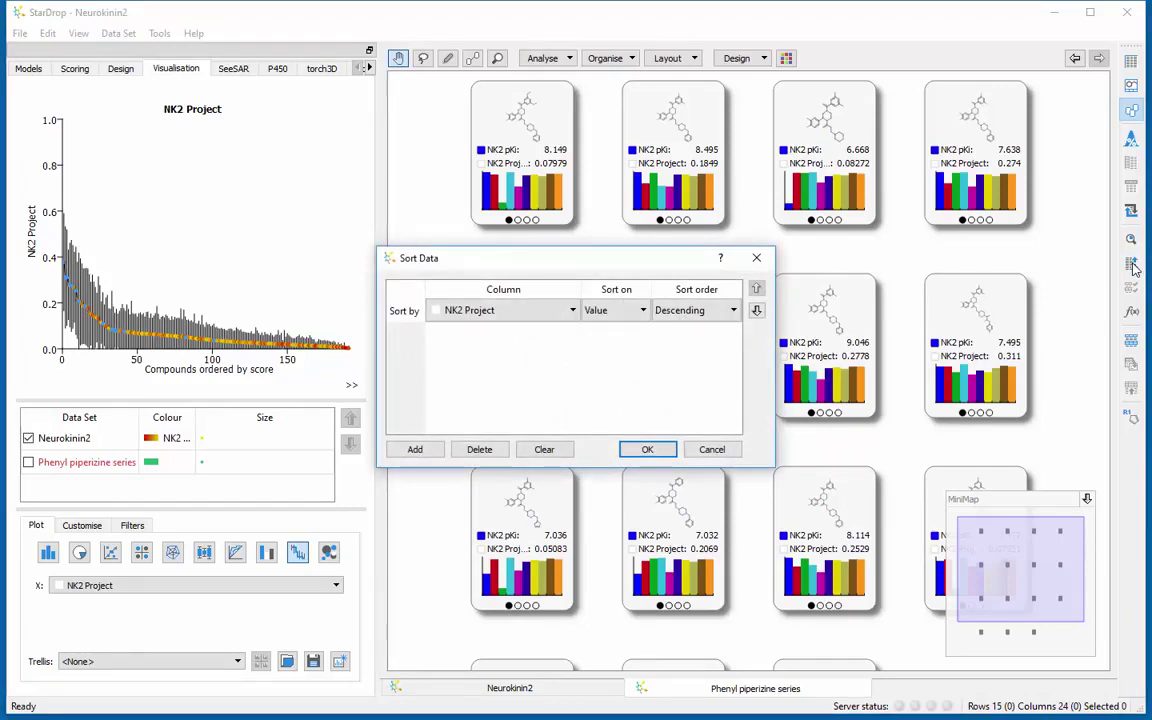
pyautogui.click(646, 450)
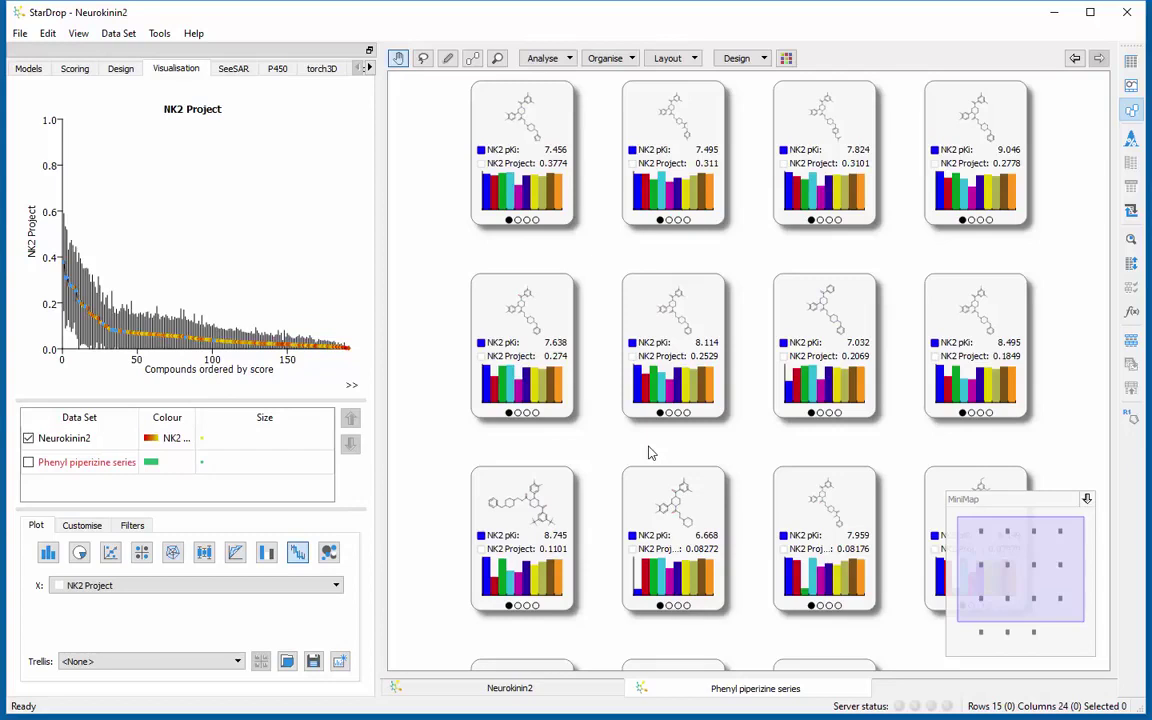
pyautogui.click(763, 59)
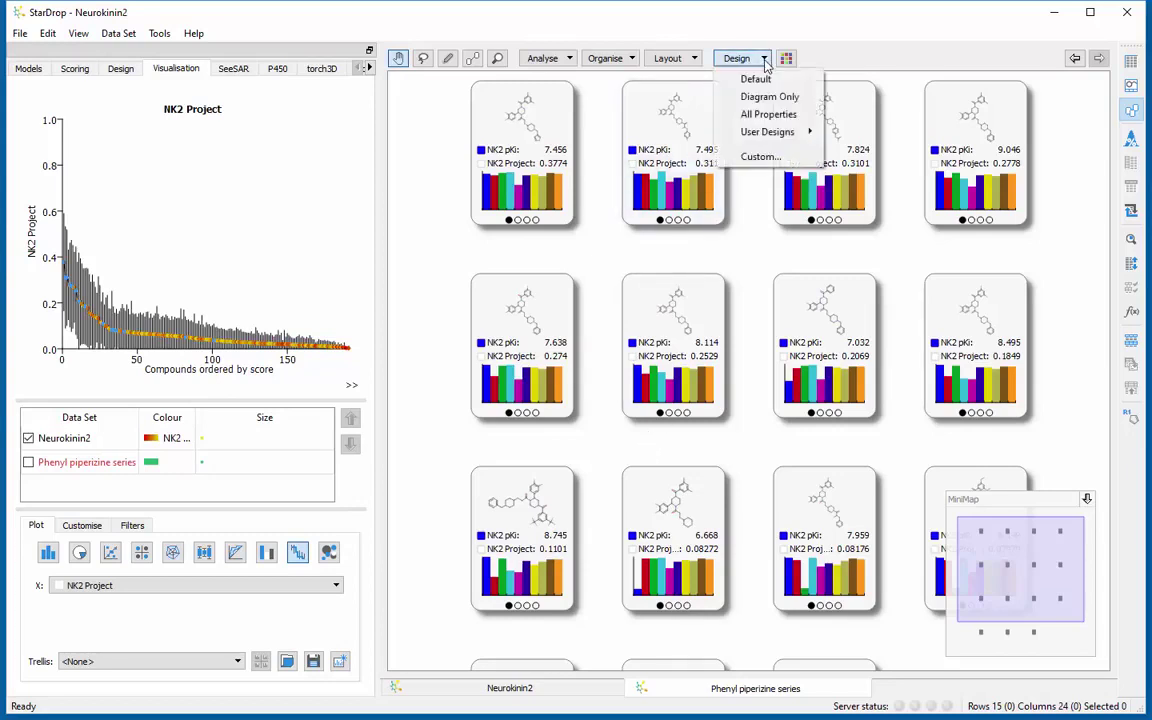
pyautogui.moveTo(805, 132)
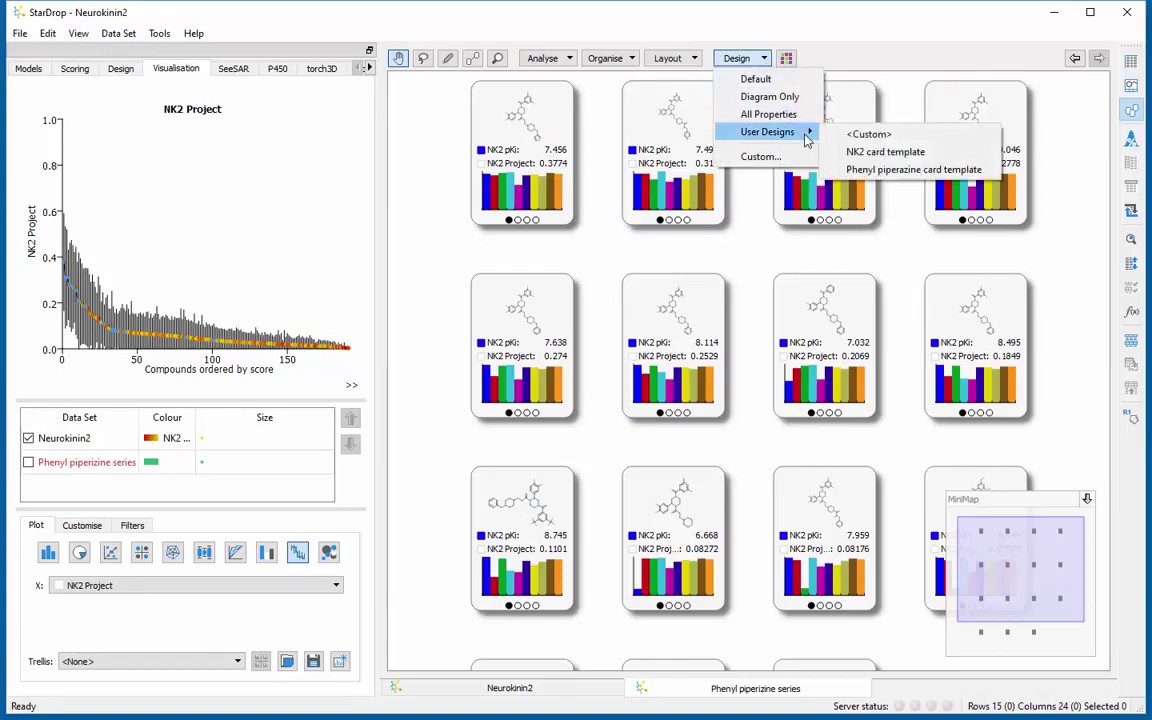
pyautogui.click(891, 172)
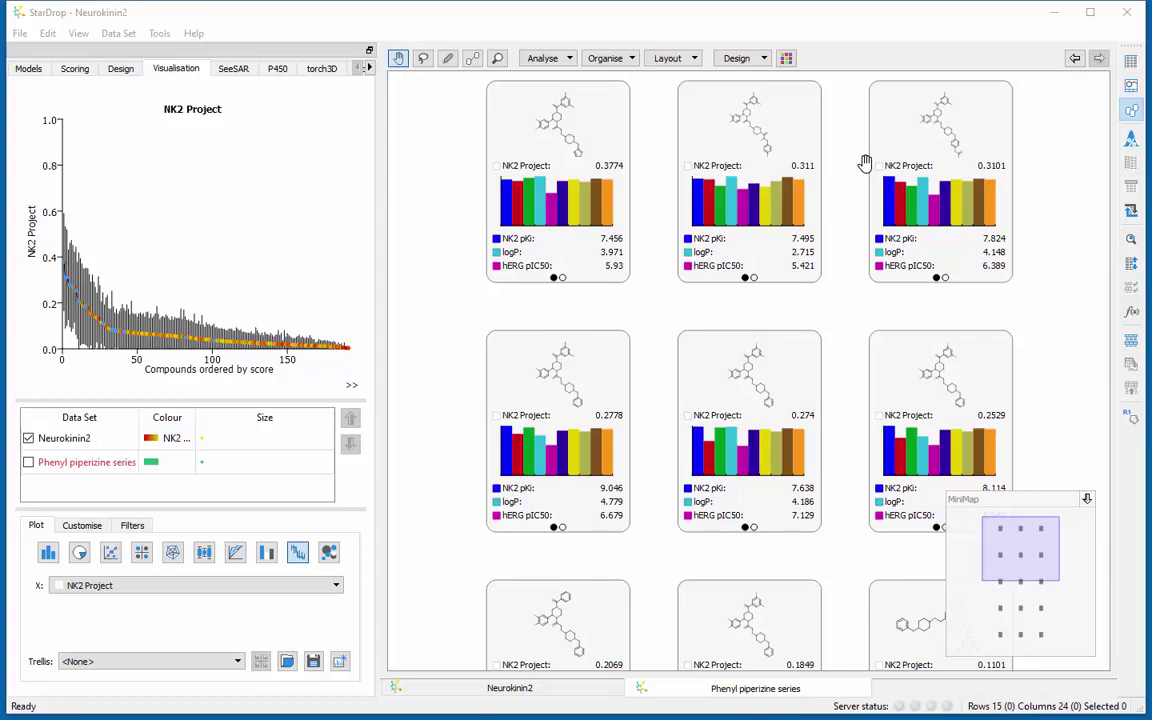
# - Run an Activity Neighbourhood analysis on the top-scoring compound, colouring the links by difference in NK2 pKi
pyautogui.click(581, 135)
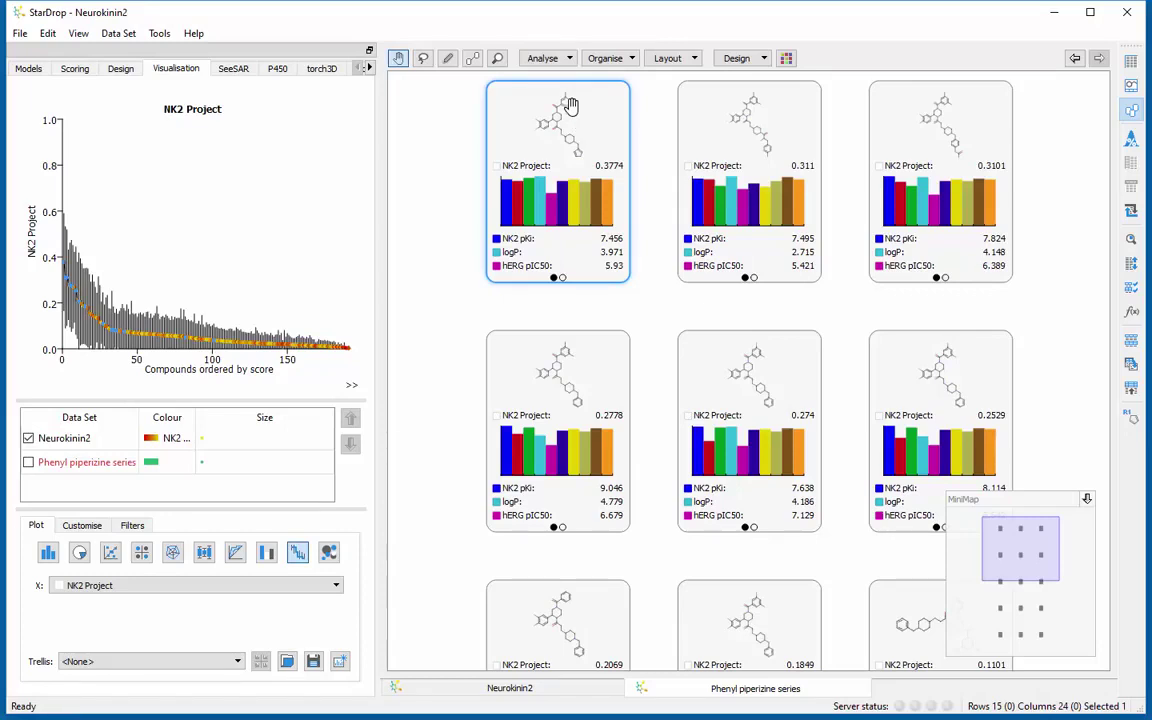
pyautogui.click(570, 62)
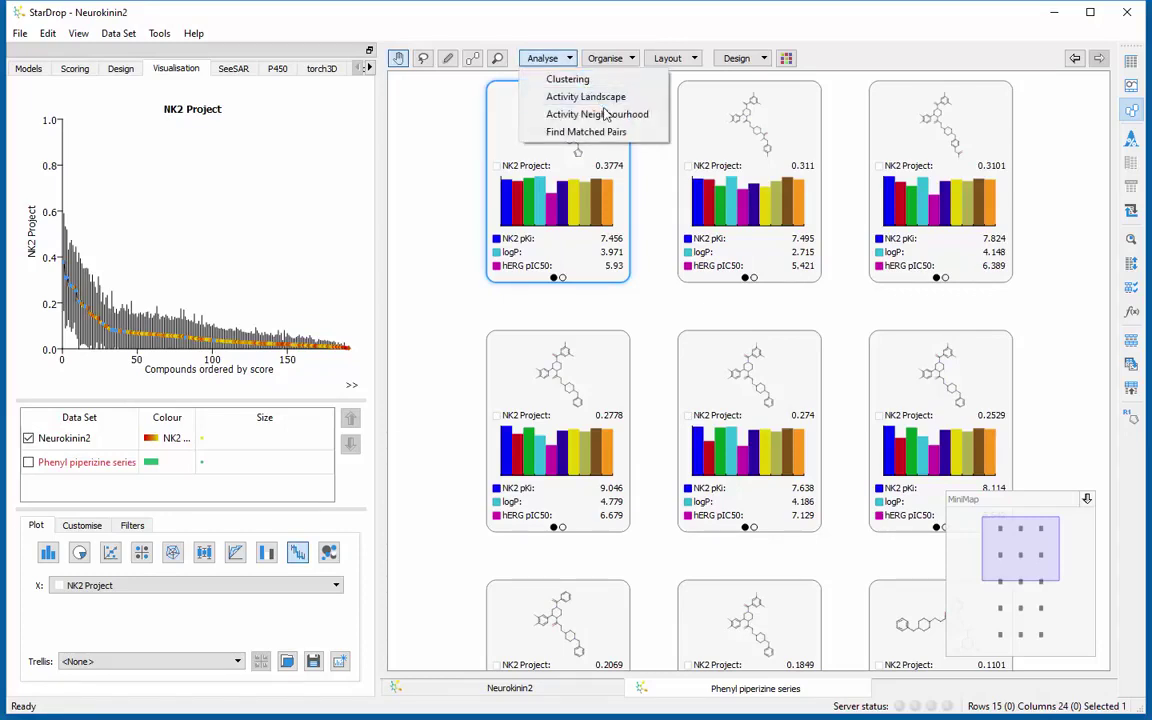
pyautogui.click(532, 114)
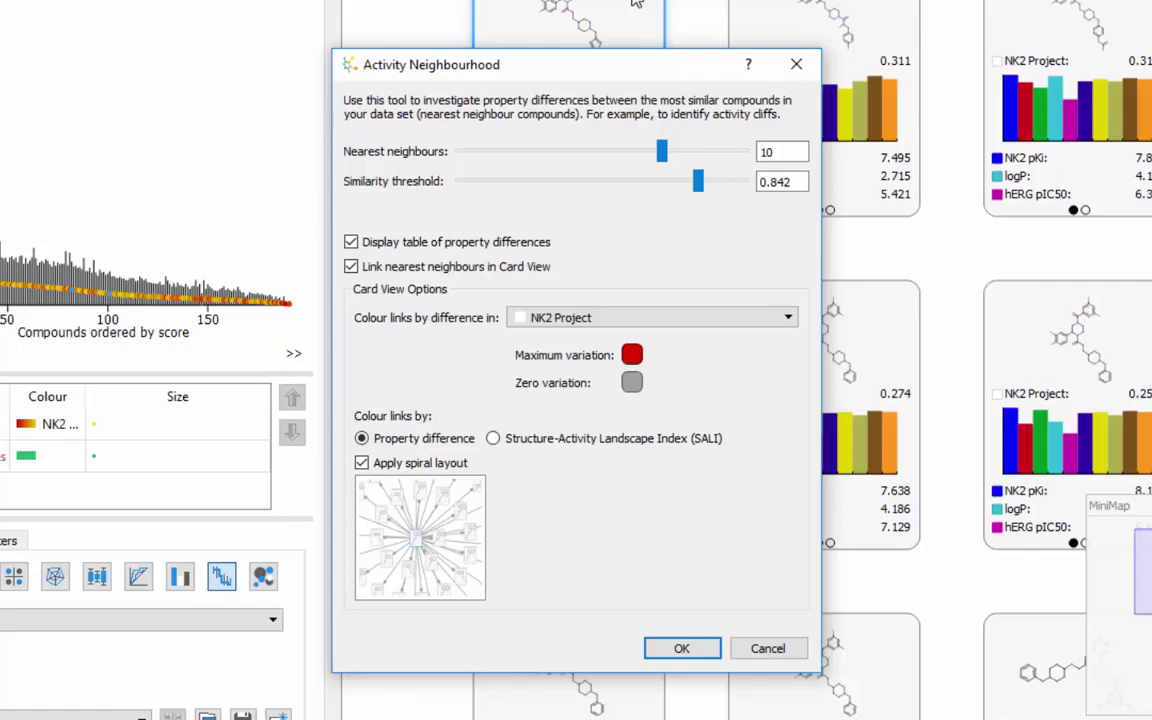
pyautogui.click(788, 318)
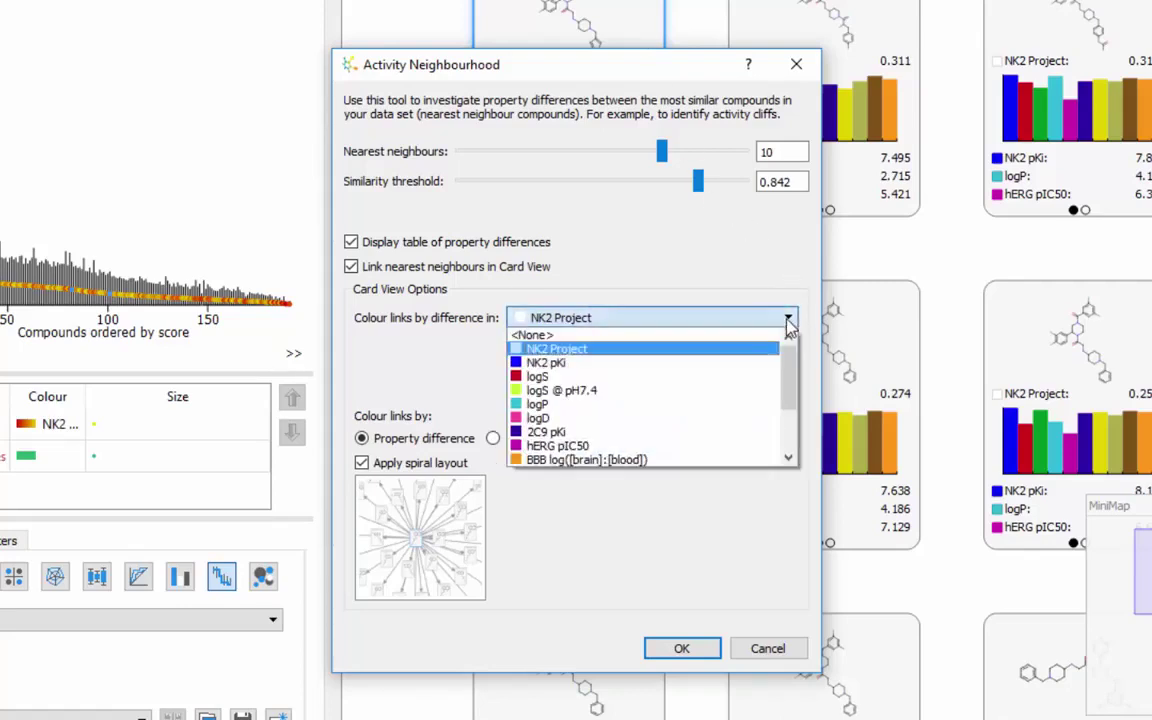
pyautogui.click(770, 362)
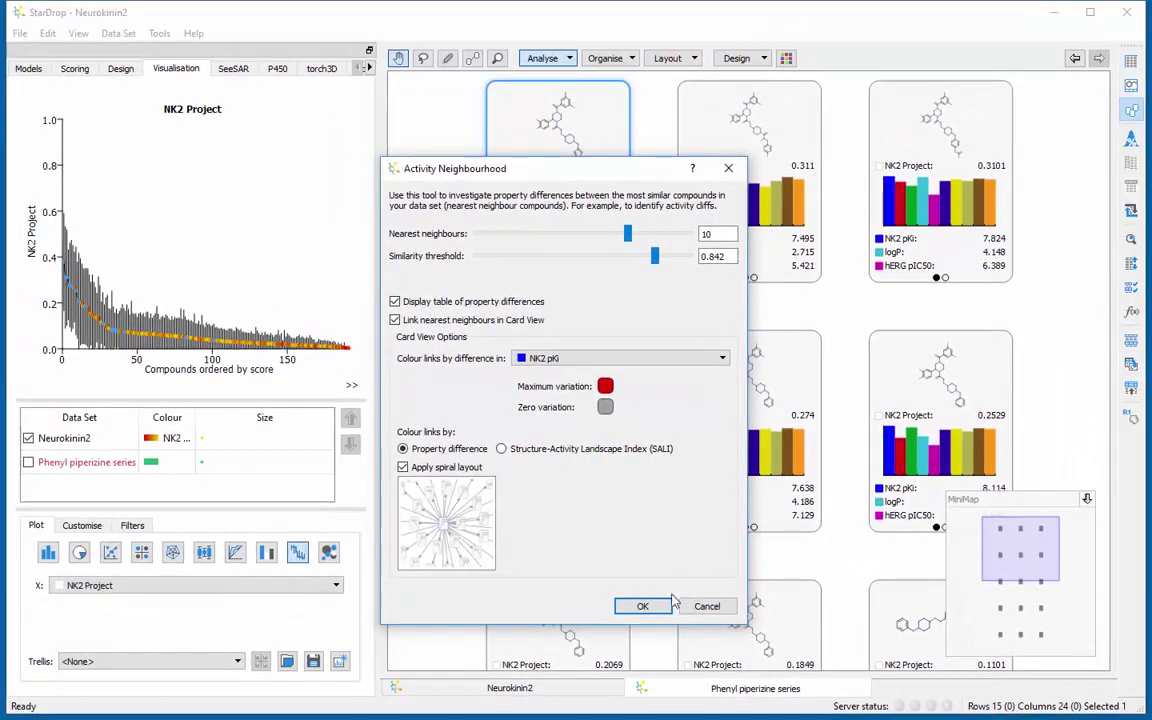
pyautogui.click(663, 607)
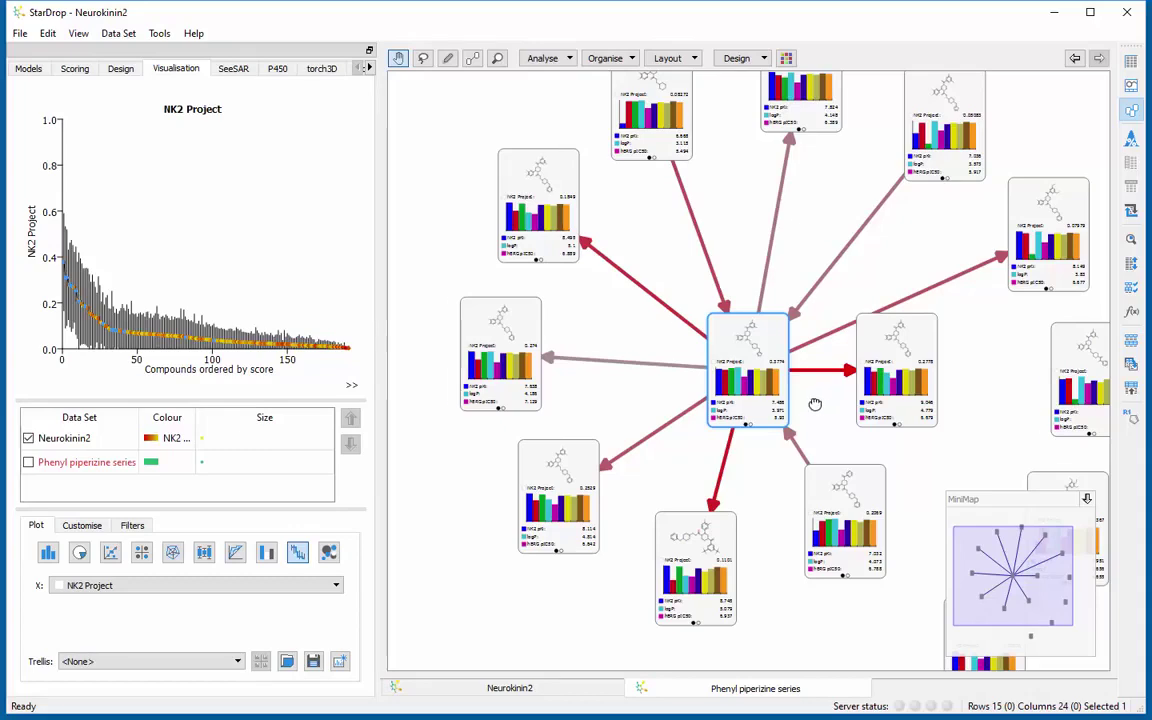
# - Select the linked neighbour with NK2 pKi 9.046 and show its structure and properties in the single-molecule view
pyautogui.scroll(5, 812, 396)
pyautogui.scroll(1, 759, 375)
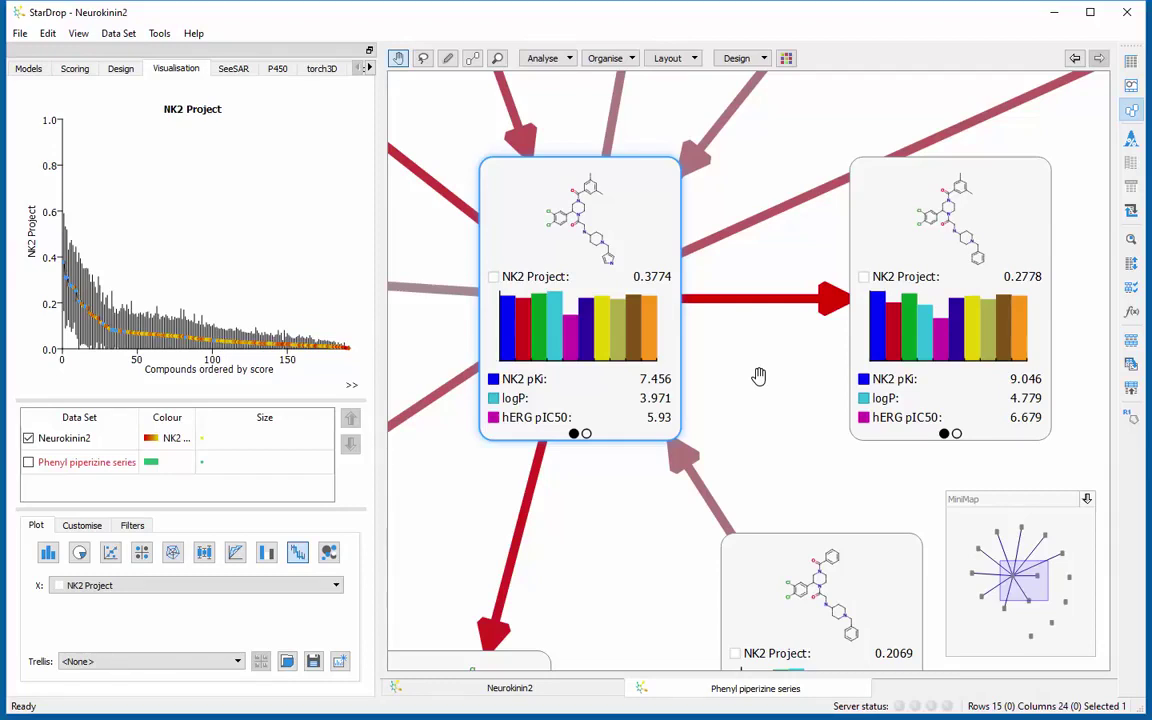
pyautogui.click(918, 245)
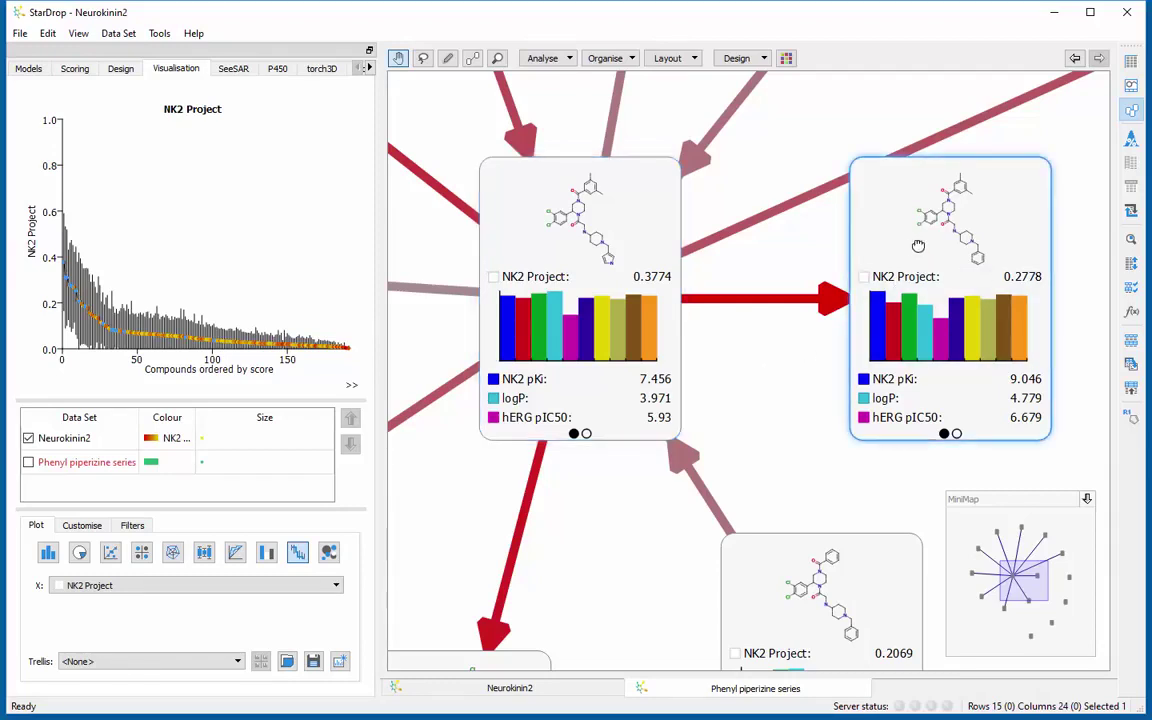
pyautogui.click(1132, 88)
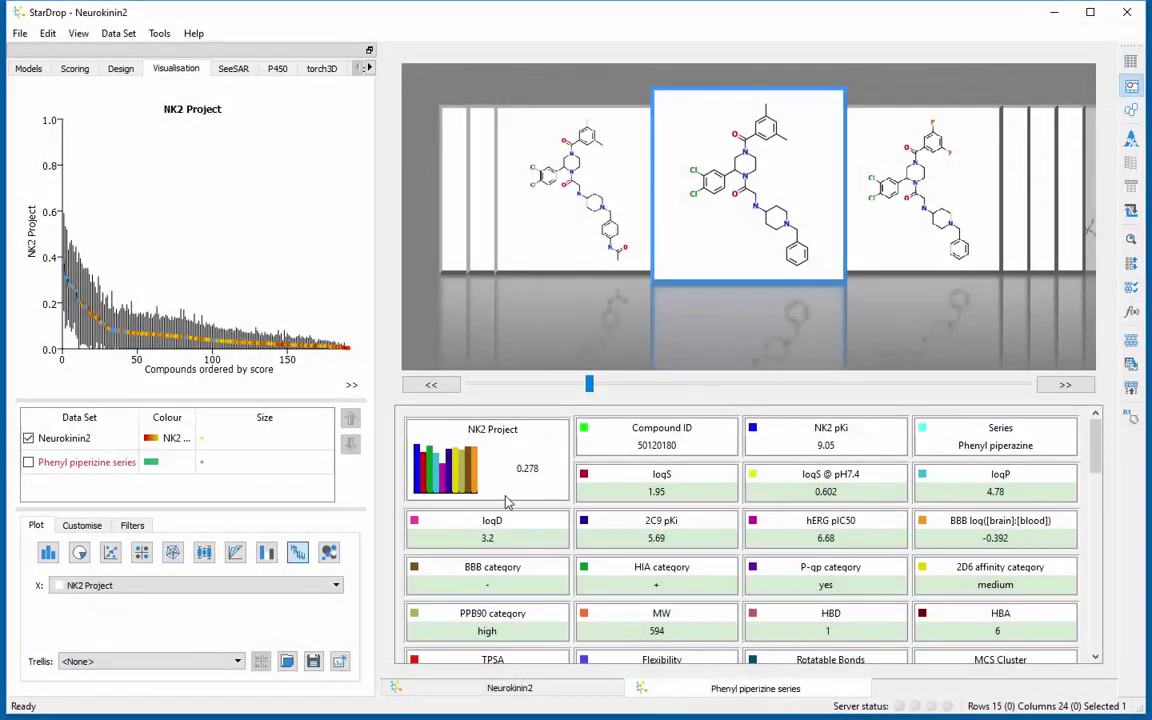
# - Colour the compound's properties by their NK2 Project score contribution, and load it for design with the hERG pIC50 glowing molecule
pyautogui.click(504, 496)
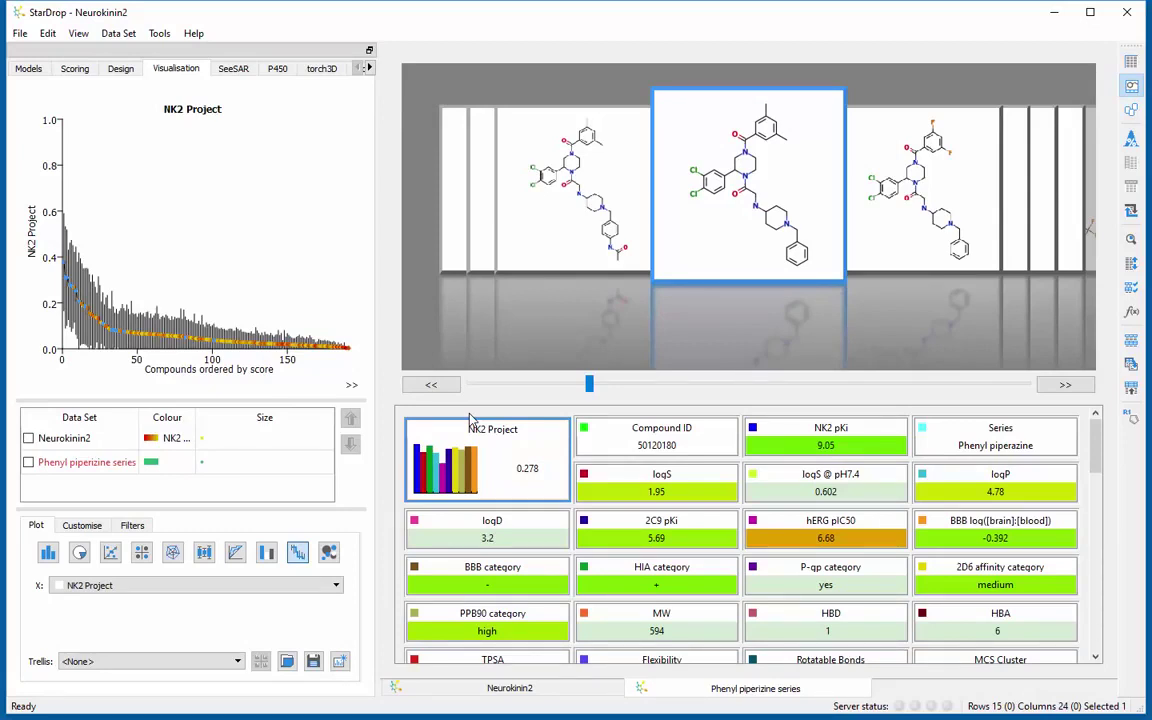
pyautogui.click(121, 70)
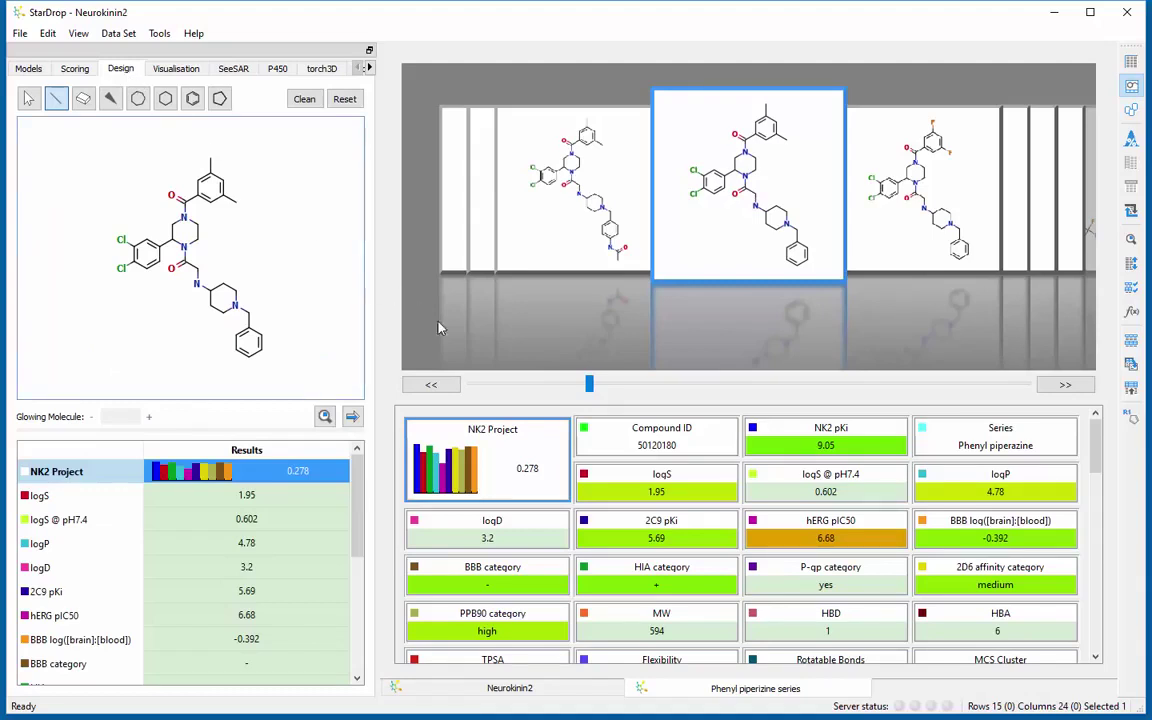
pyautogui.click(801, 527)
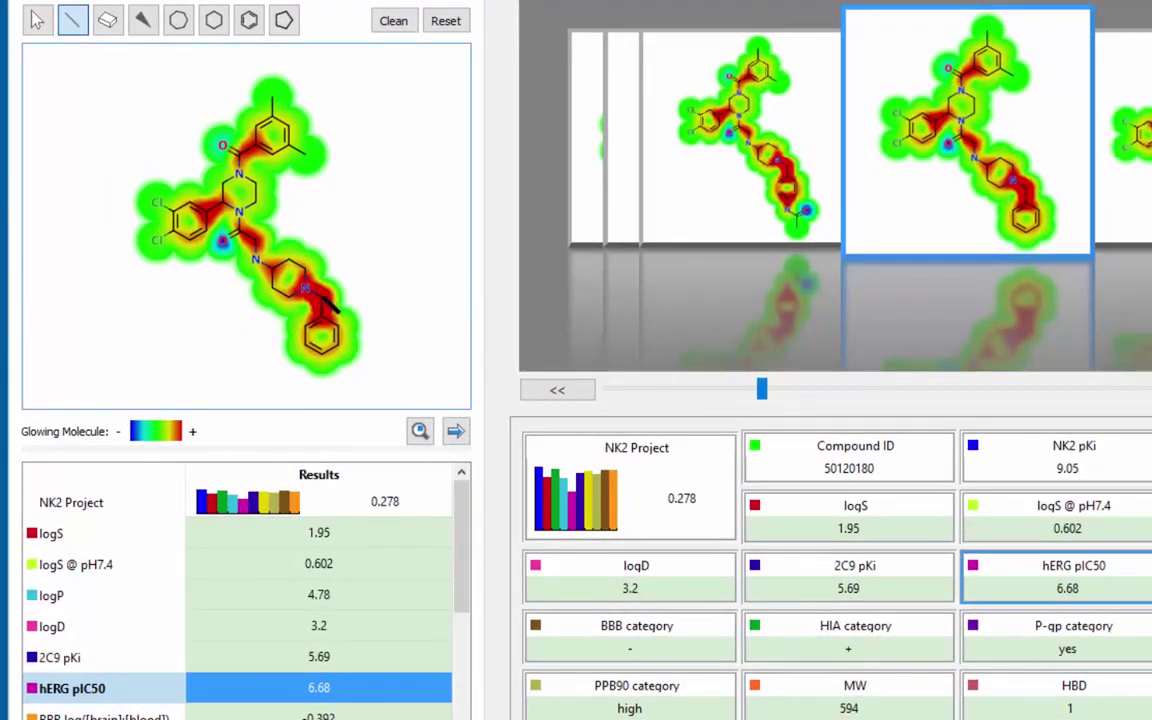
# - Add a double-bonded oxygen to the carbon linking the piperidine nitrogen and the phenyl ring, turning the benzyl amine into an amide
pyautogui.click(324, 294)
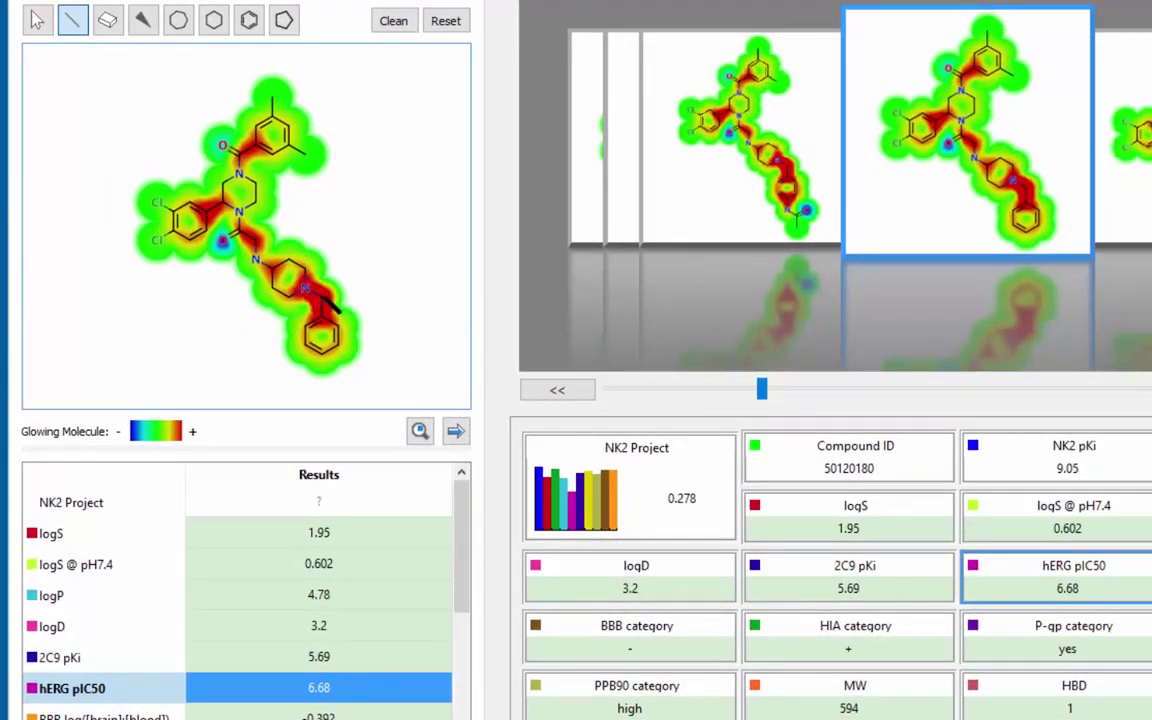
pyautogui.click(330, 292)
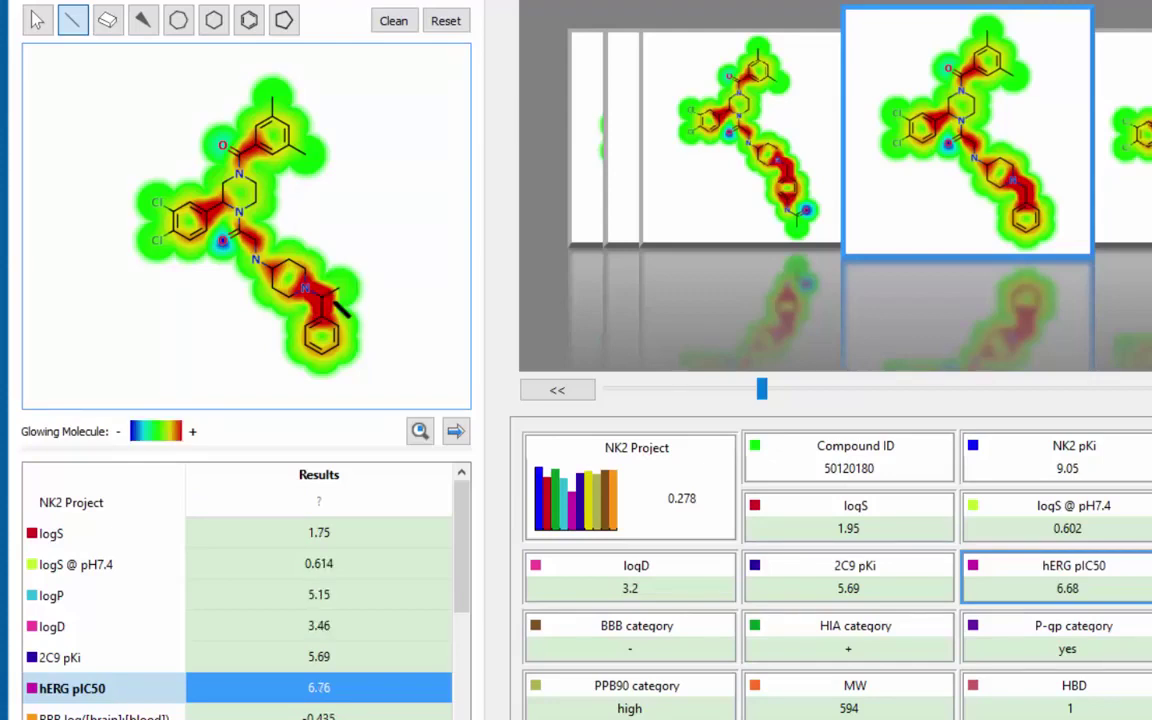
pyautogui.click(330, 292)
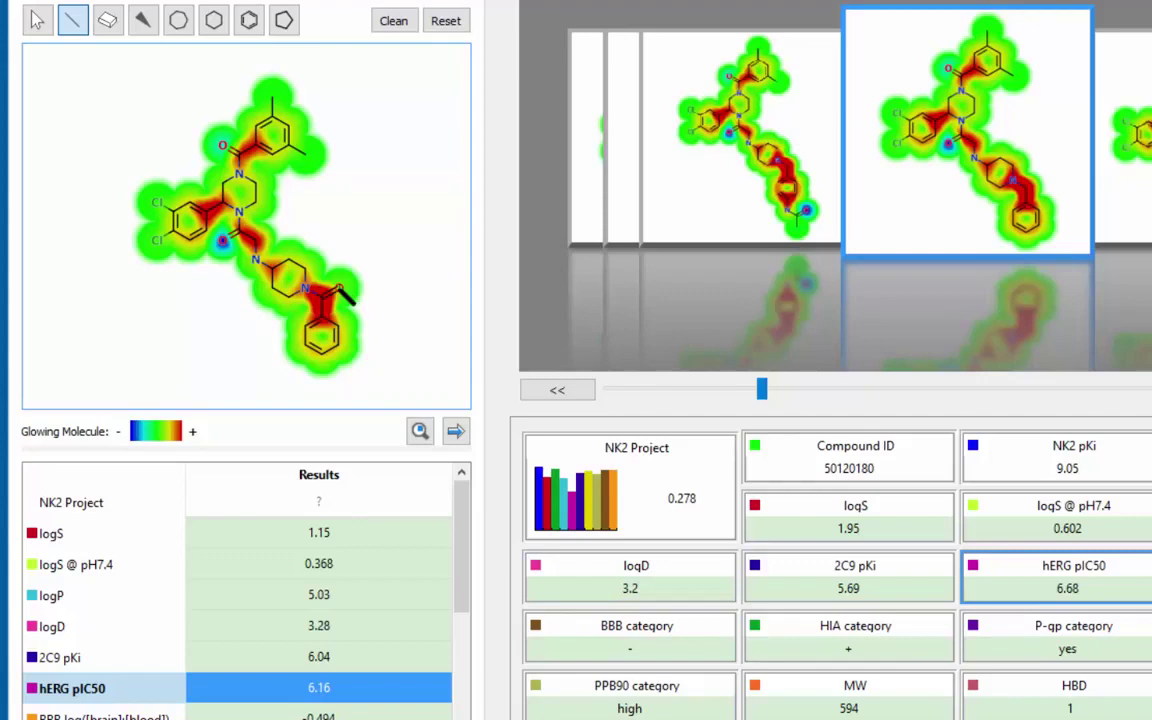
pyautogui.click(338, 289)
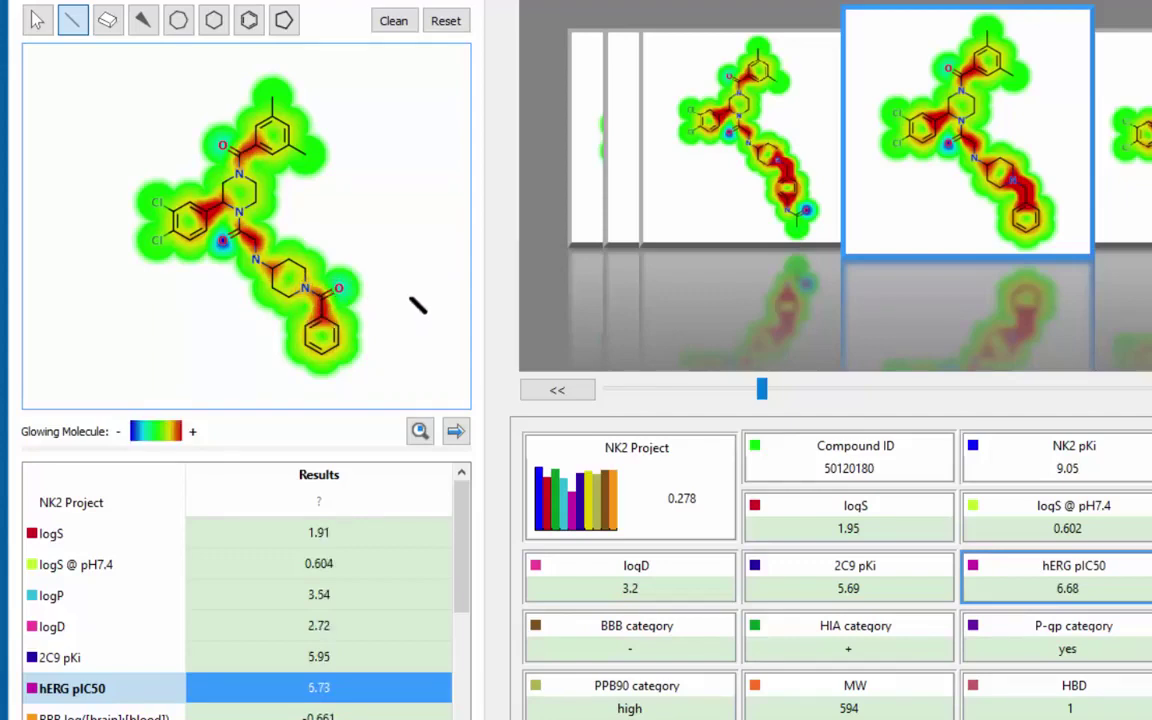